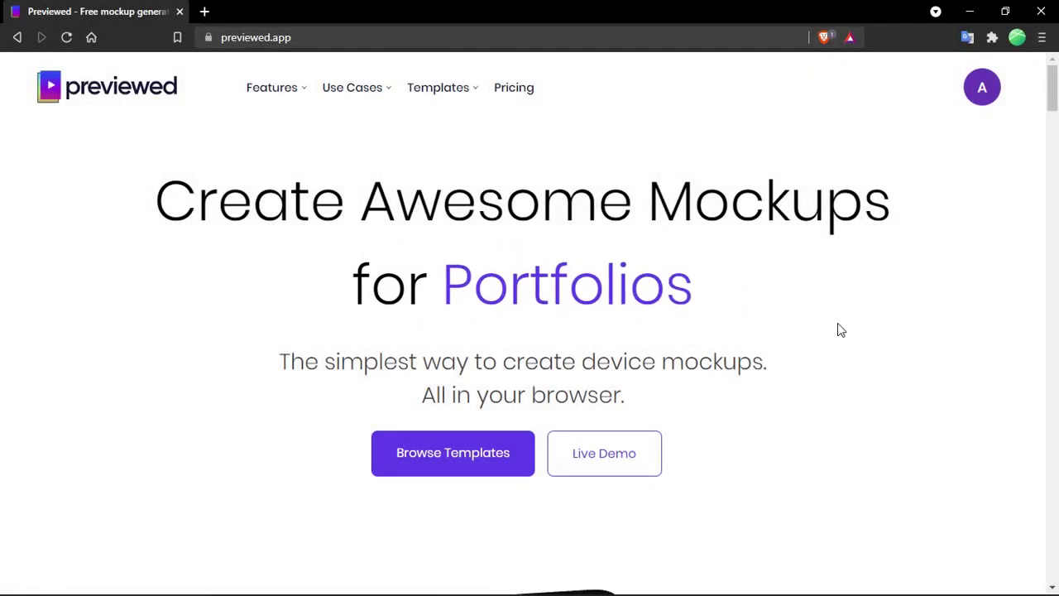
- Preview the home page's demo phone in light blue, then in light green
{"action": "scroll", "coordinate": [830, 333], "scroll_direction": "down", "scroll_amount": 4}
{"action": "scroll", "coordinate": [839, 295], "scroll_direction": "down", "scroll_amount": 2}
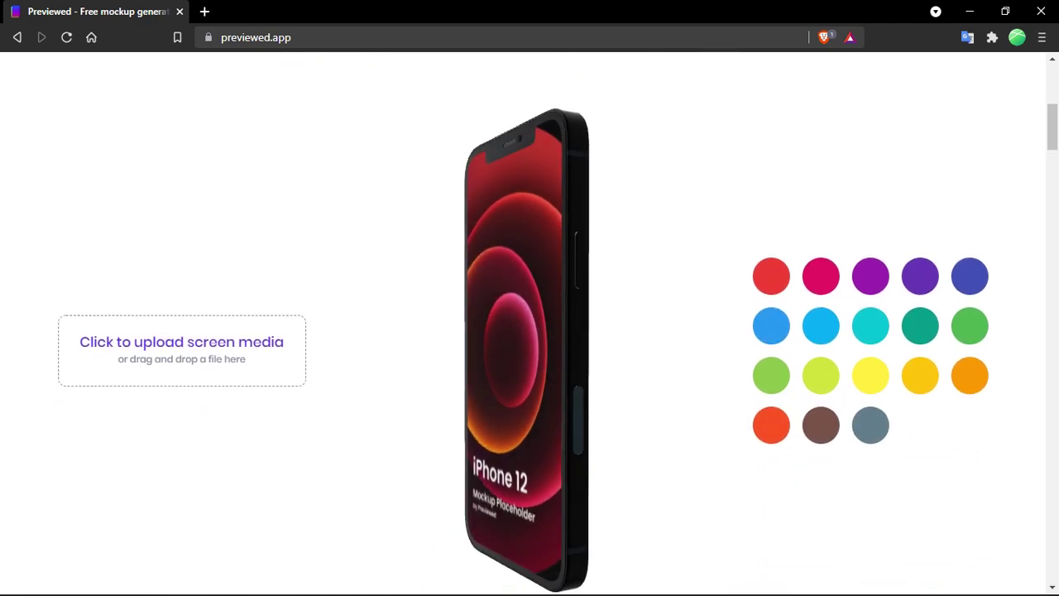
{"action": "scroll", "coordinate": [839, 286], "scroll_direction": "down", "scroll_amount": 1}
{"action": "scroll", "coordinate": [839, 286], "scroll_direction": "down", "scroll_amount": 2}
{"action": "scroll", "coordinate": [839, 286], "scroll_direction": "up", "scroll_amount": 2}
{"action": "left_click", "coordinate": [821, 249]}
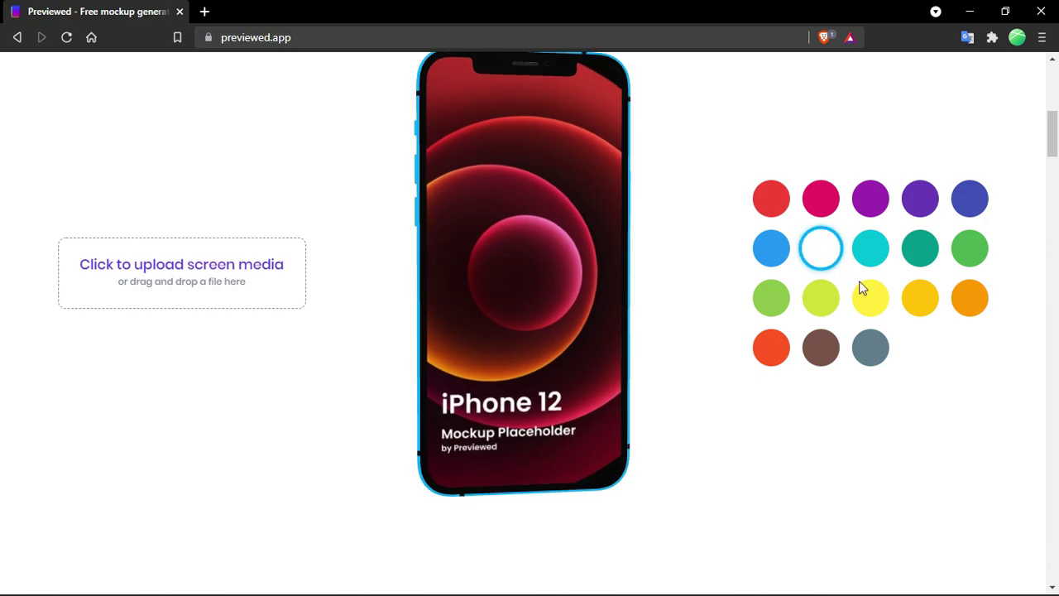
{"action": "left_click", "coordinate": [765, 306]}
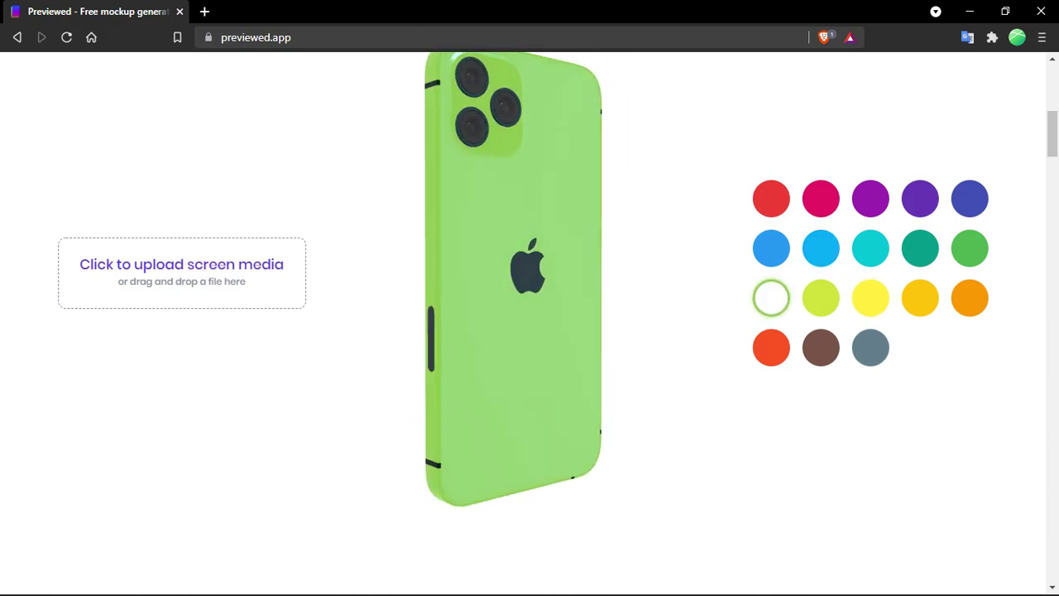
- Go to the mockup templates catalogue via Browse Templates
{"action": "scroll", "coordinate": [530, 323], "scroll_direction": "up", "scroll_amount": 5}
{"action": "scroll", "coordinate": [700, 274], "scroll_direction": "up", "scroll_amount": 2}
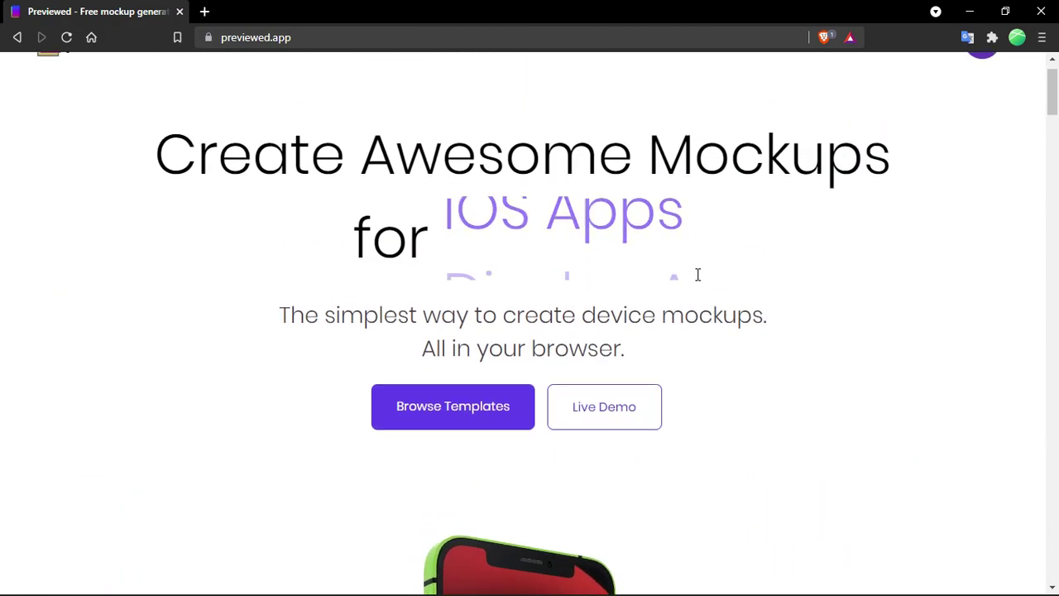
{"action": "left_click", "coordinate": [484, 453]}
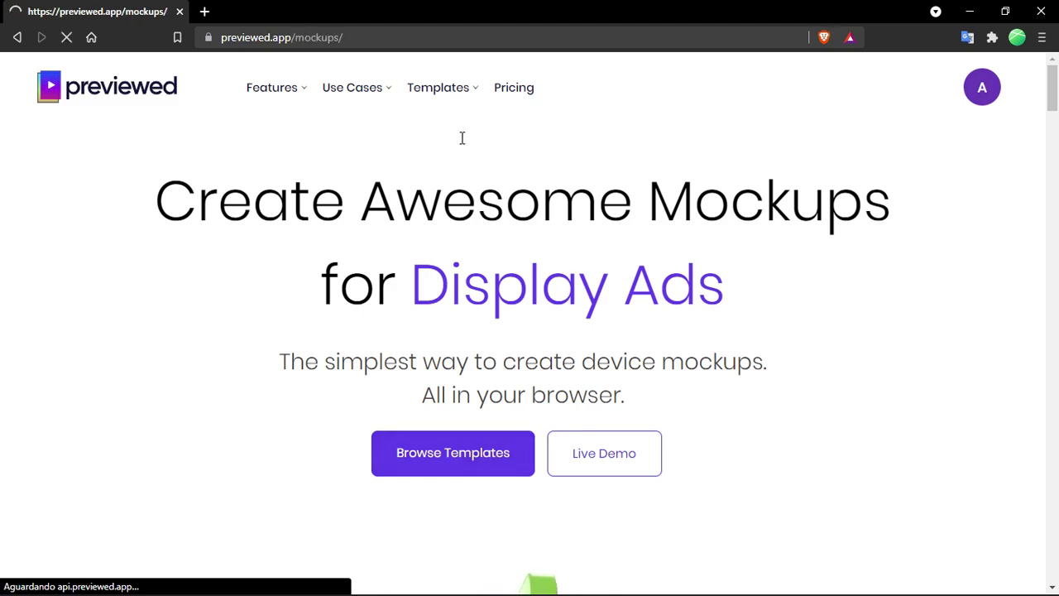
- Filter the templates list to show only 2D templates
{"action": "scroll", "coordinate": [249, 302], "scroll_direction": "down", "scroll_amount": 4}
{"action": "left_click", "coordinate": [569, 361]}
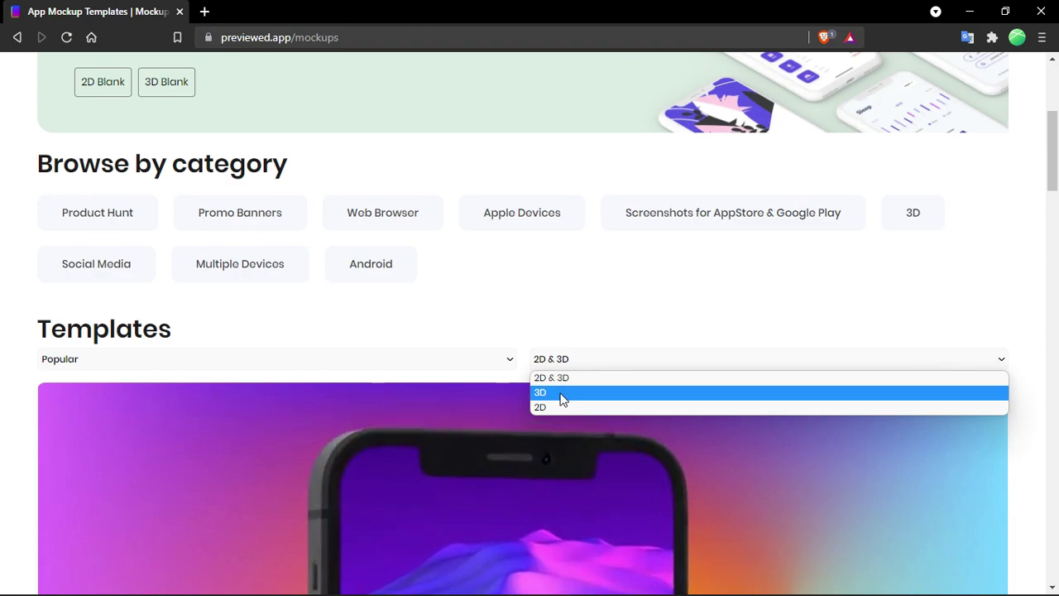
{"action": "left_click", "coordinate": [552, 405]}
- Browse the 2D templates and open the MacBook Pro Mockup Freebie template
{"action": "scroll", "coordinate": [293, 168], "scroll_direction": "down", "scroll_amount": 4}
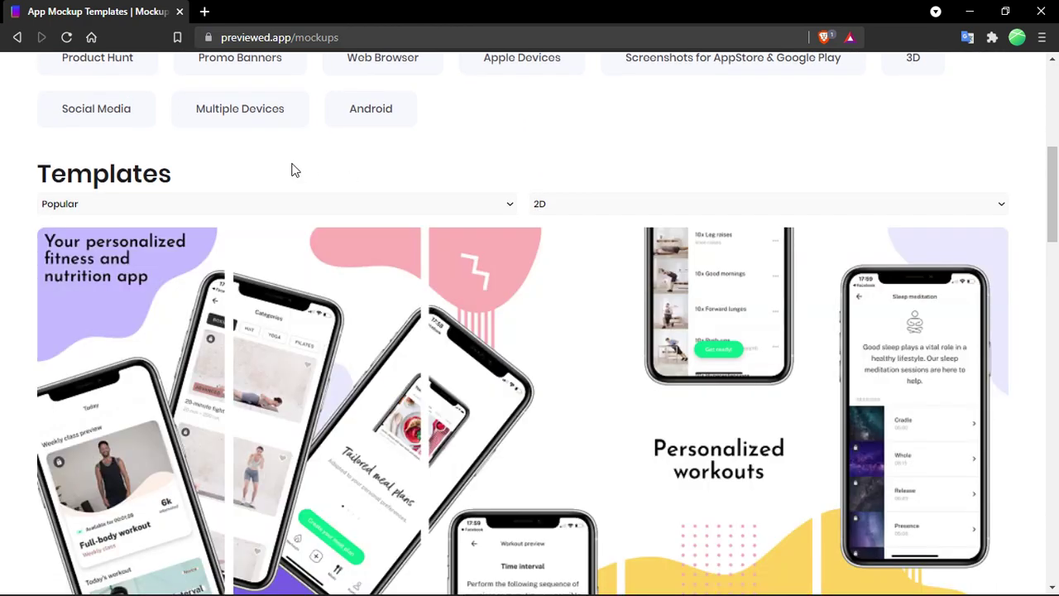
{"action": "scroll", "coordinate": [397, 244], "scroll_direction": "down", "scroll_amount": 2}
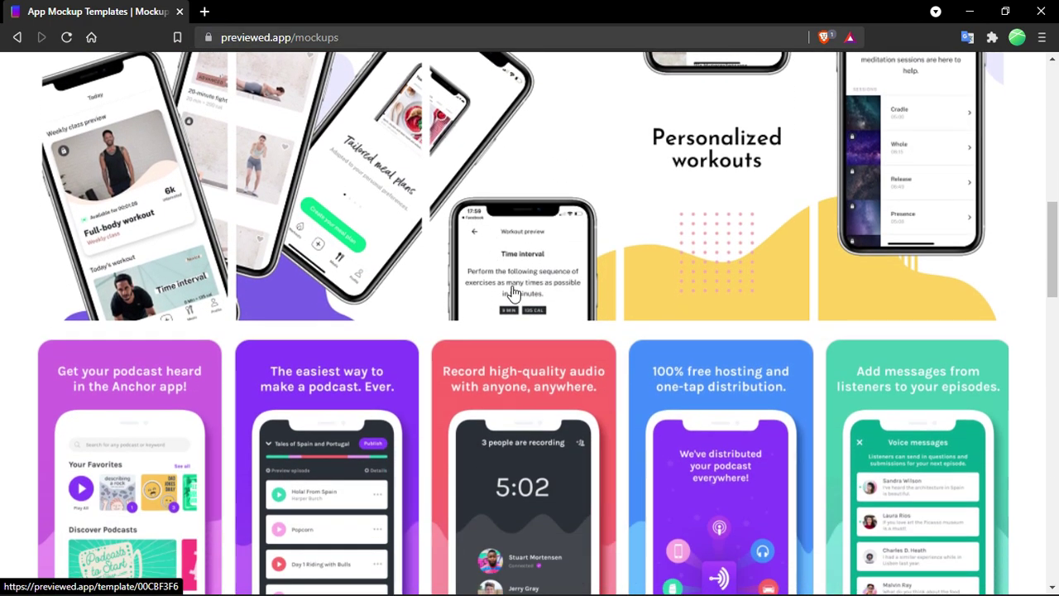
{"action": "scroll", "coordinate": [394, 243], "scroll_direction": "down", "scroll_amount": 3}
{"action": "scroll", "coordinate": [382, 240], "scroll_direction": "down", "scroll_amount": 4}
{"action": "scroll", "coordinate": [382, 240], "scroll_direction": "down", "scroll_amount": 1}
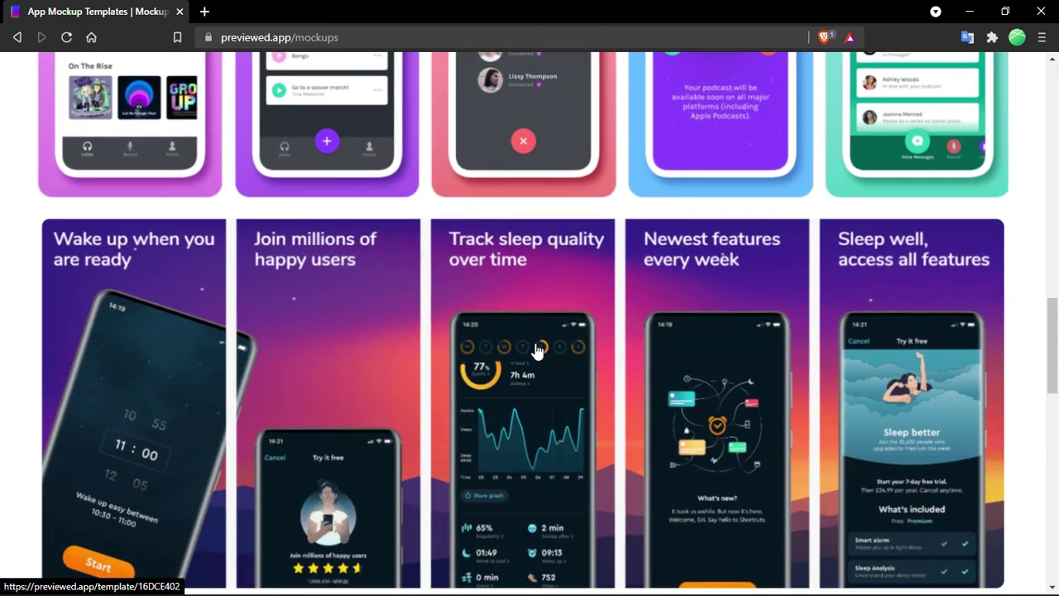
{"action": "scroll", "coordinate": [382, 308], "scroll_direction": "down", "scroll_amount": 3}
{"action": "scroll", "coordinate": [331, 305], "scroll_direction": "down", "scroll_amount": 3}
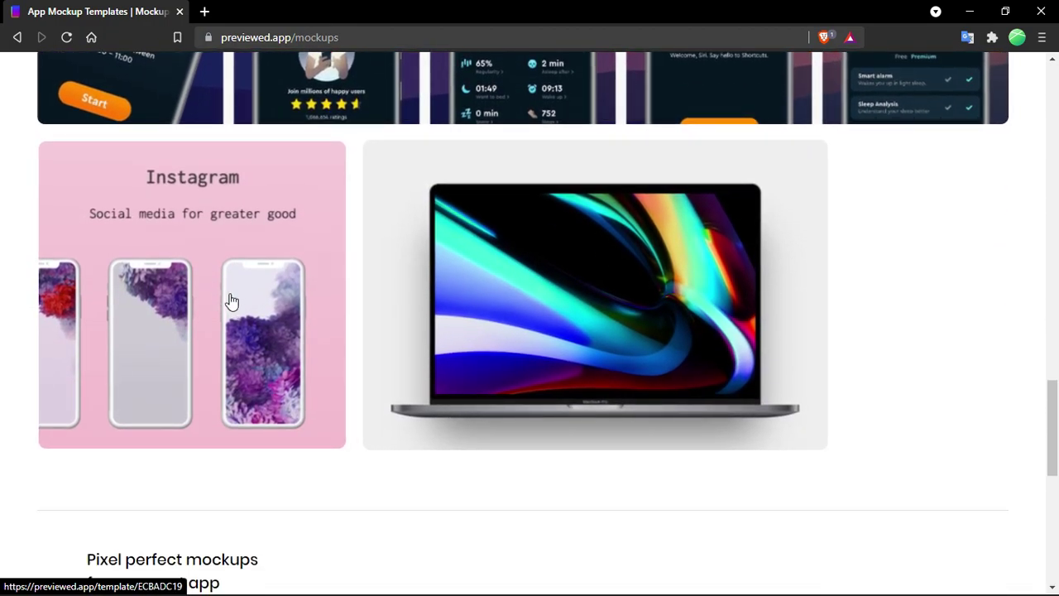
{"action": "scroll", "coordinate": [622, 286], "scroll_direction": "down", "scroll_amount": 4}
{"action": "scroll", "coordinate": [633, 289], "scroll_direction": "up", "scroll_amount": 4}
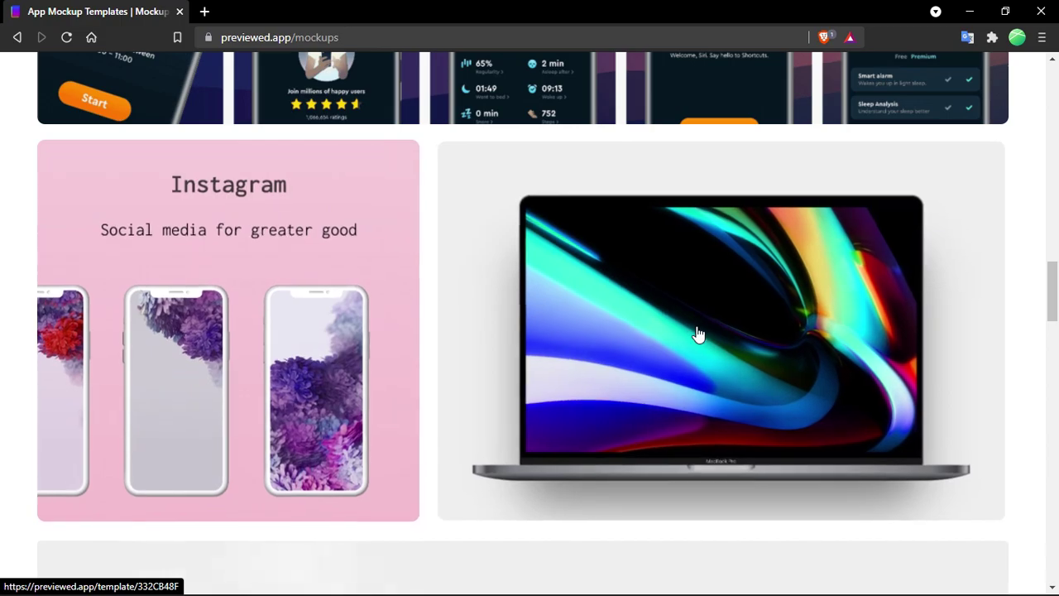
{"action": "scroll", "coordinate": [629, 294], "scroll_direction": "up", "scroll_amount": 3}
{"action": "scroll", "coordinate": [666, 285], "scroll_direction": "up", "scroll_amount": 5}
{"action": "scroll", "coordinate": [669, 277], "scroll_direction": "up", "scroll_amount": 5}
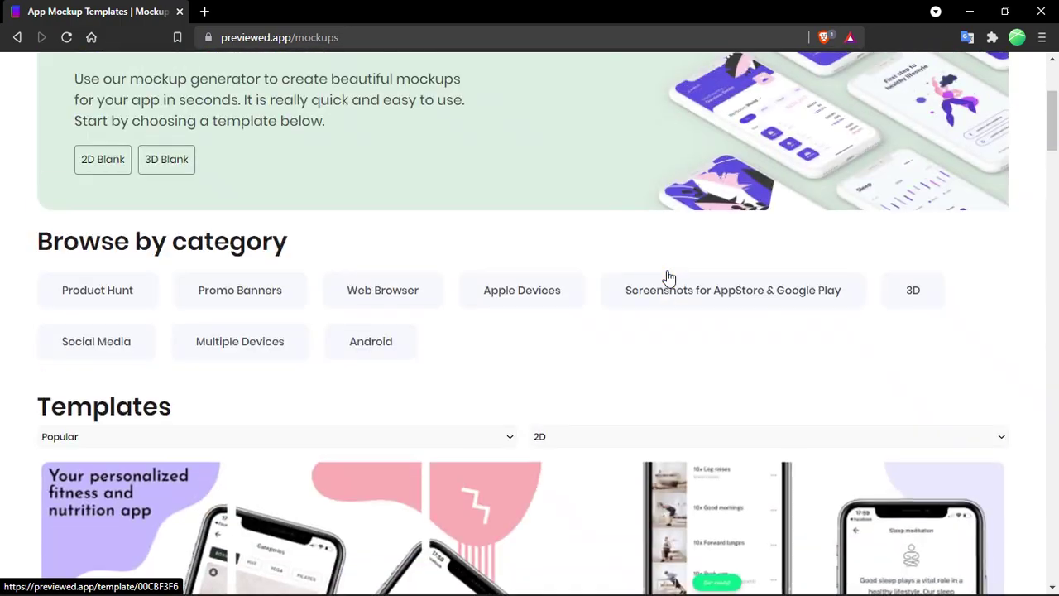
{"action": "scroll", "coordinate": [619, 358], "scroll_direction": "down", "scroll_amount": 4}
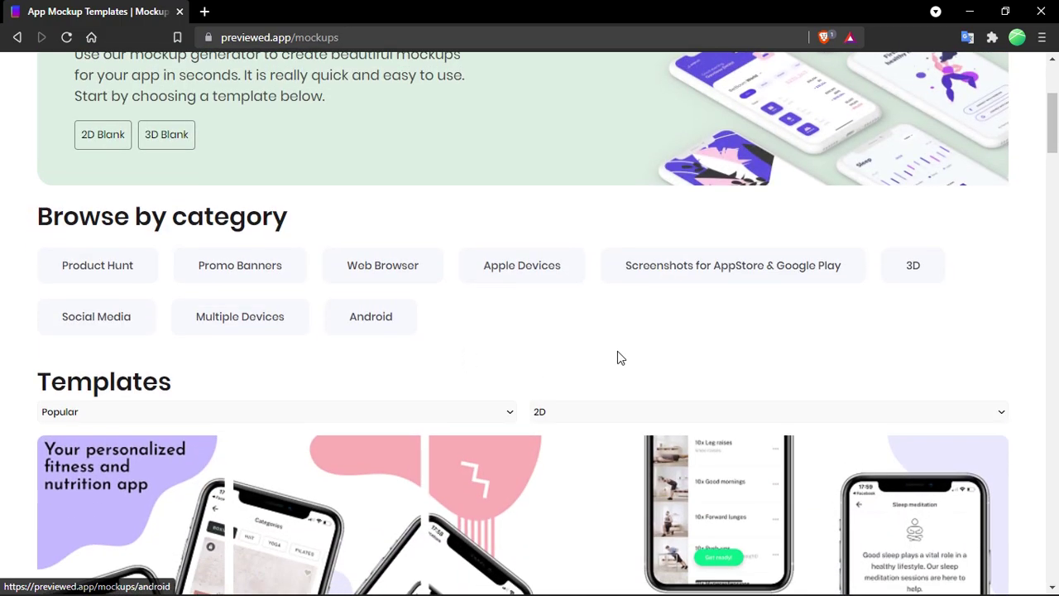
{"action": "scroll", "coordinate": [650, 354], "scroll_direction": "down", "scroll_amount": 1}
{"action": "scroll", "coordinate": [651, 355], "scroll_direction": "down", "scroll_amount": 4}
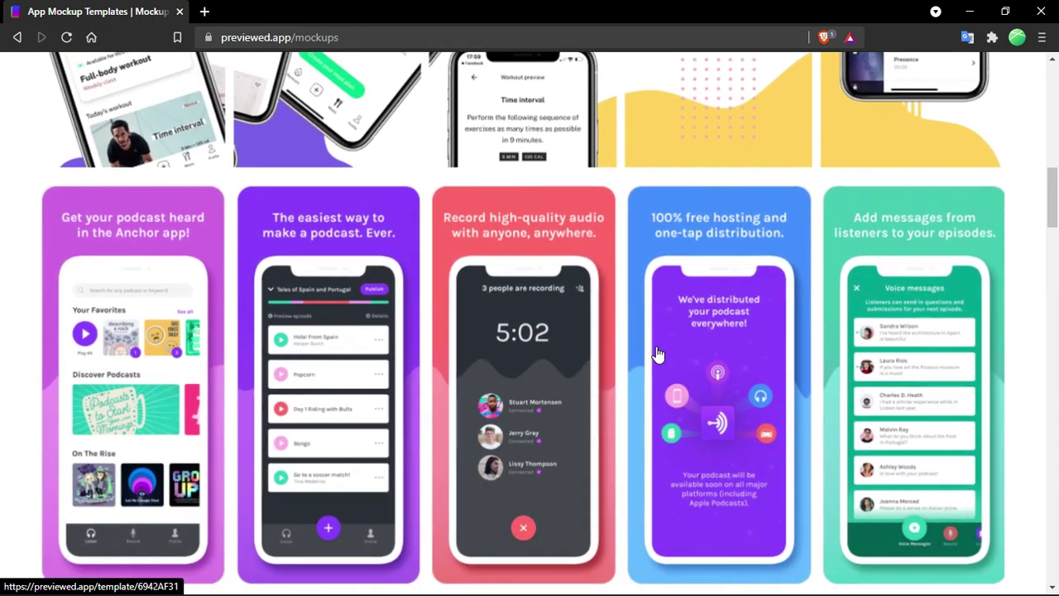
{"action": "scroll", "coordinate": [657, 355], "scroll_direction": "down", "scroll_amount": 4}
{"action": "scroll", "coordinate": [672, 350], "scroll_direction": "down", "scroll_amount": 4}
{"action": "scroll", "coordinate": [666, 339], "scroll_direction": "down", "scroll_amount": 5}
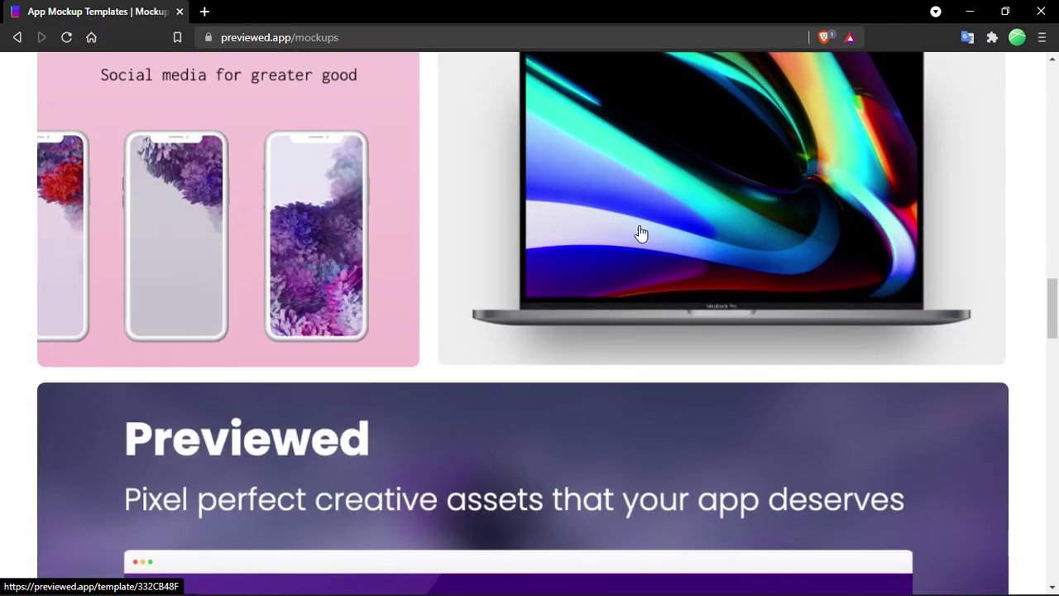
{"action": "scroll", "coordinate": [720, 356], "scroll_direction": "up", "scroll_amount": 3}
{"action": "left_click", "coordinate": [724, 366]}
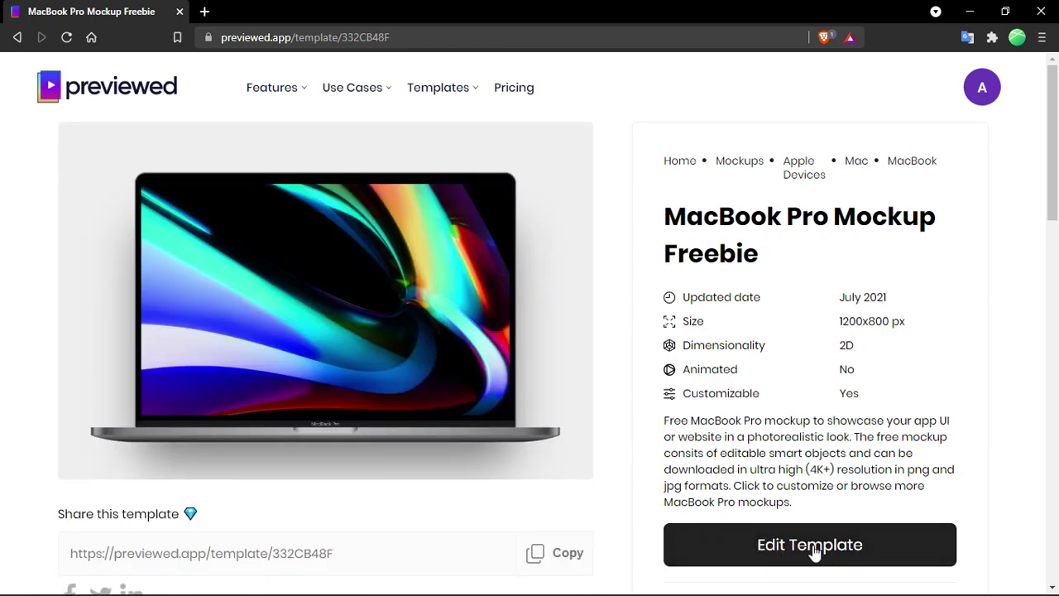
- Open the MacBook Pro template in the 2D editor and select the laptop mockup
{"action": "left_click", "coordinate": [813, 545]}
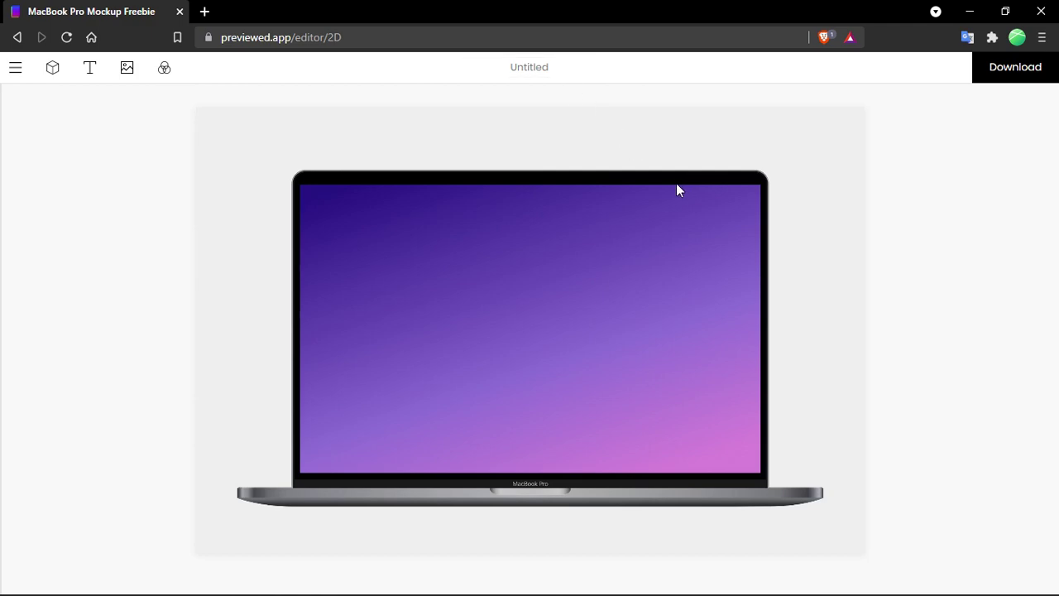
{"action": "left_click", "coordinate": [664, 358]}
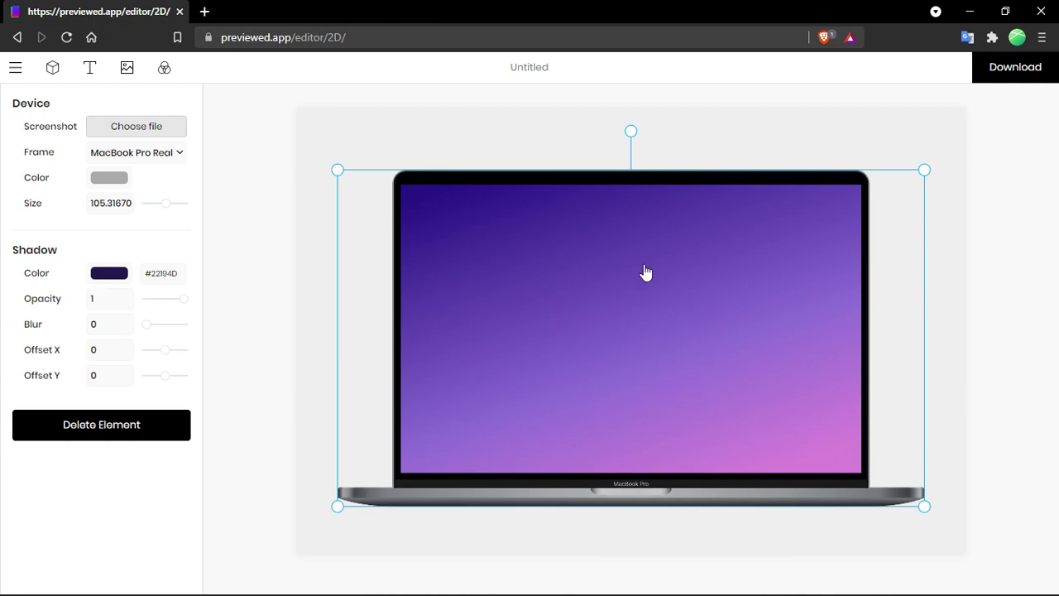
- Put avatar 22asx.png on the laptop screen, cropped to show more of the green cap
{"action": "left_click", "coordinate": [158, 132]}
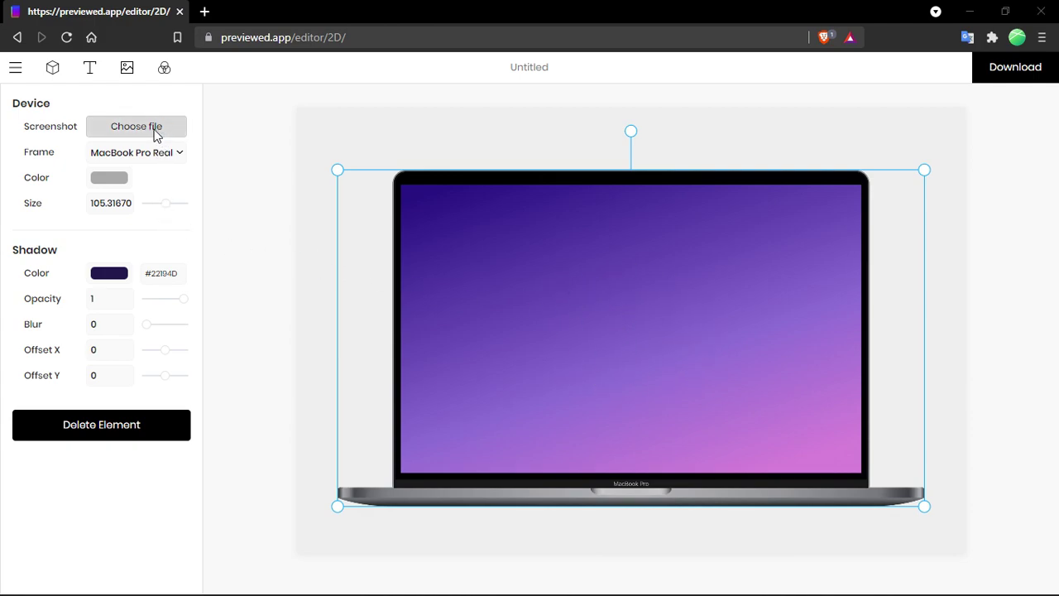
{"action": "left_click", "coordinate": [206, 144]}
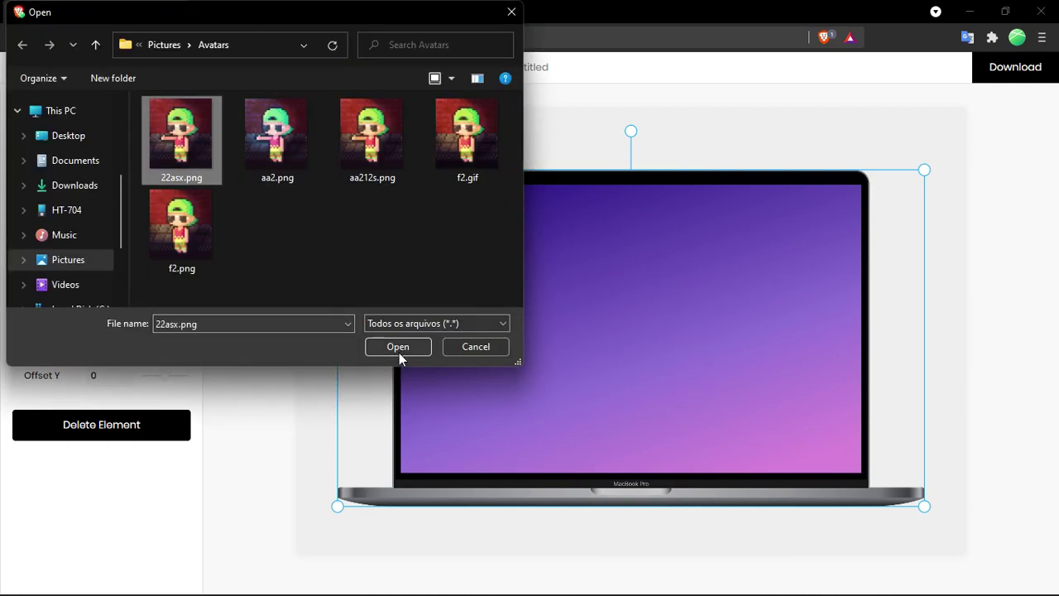
{"action": "left_click", "coordinate": [398, 350]}
{"action": "left_click_drag", "start_coordinate": [363, 320], "coordinate": [386, 354]}
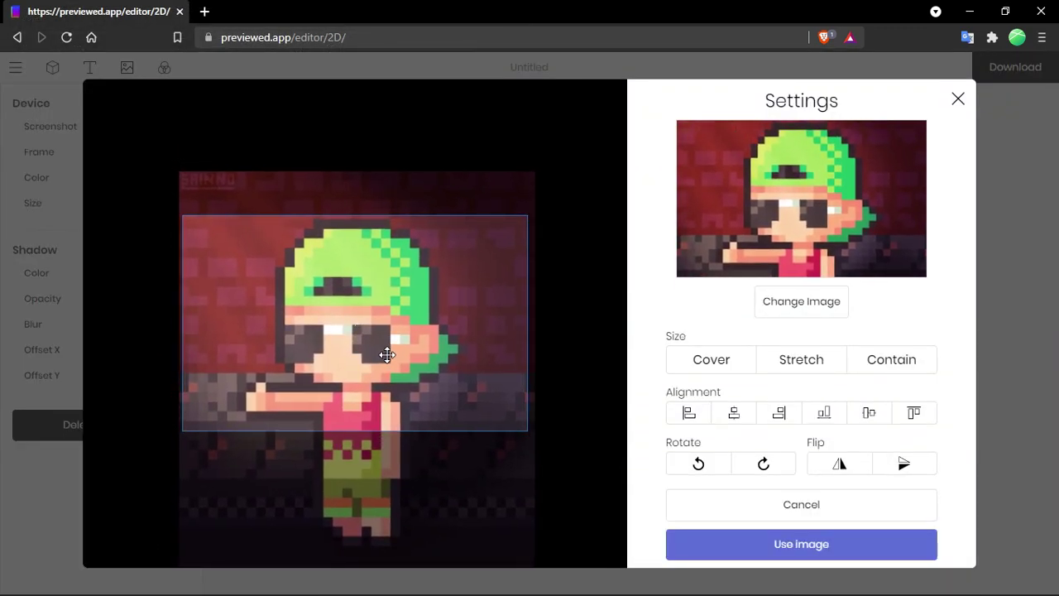
{"action": "left_click", "coordinate": [861, 554]}
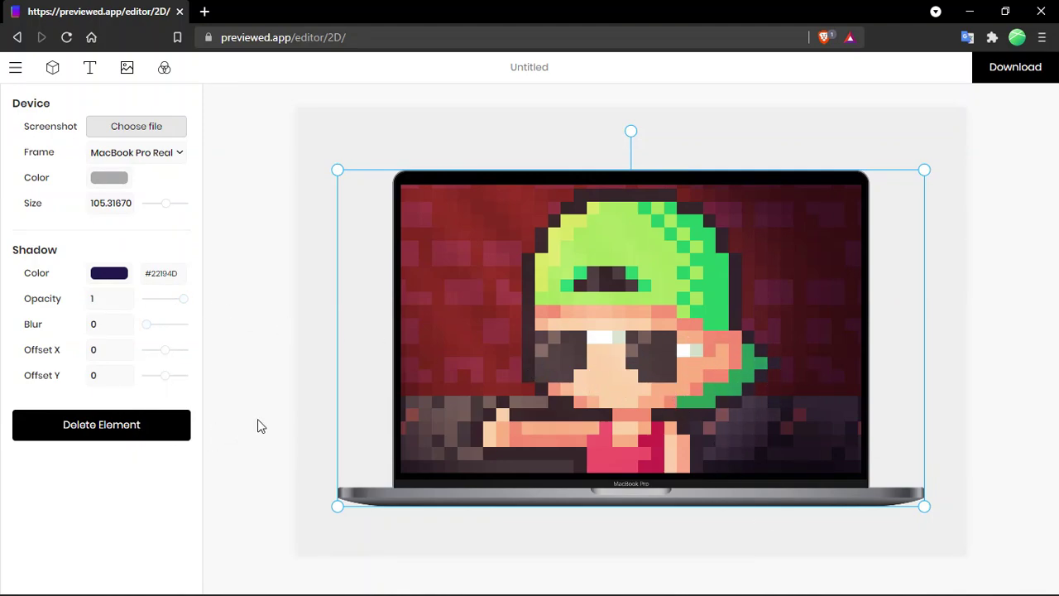
- Make the MacBook frame lighter silver and set its size to 91.7
{"action": "left_click", "coordinate": [116, 179]}
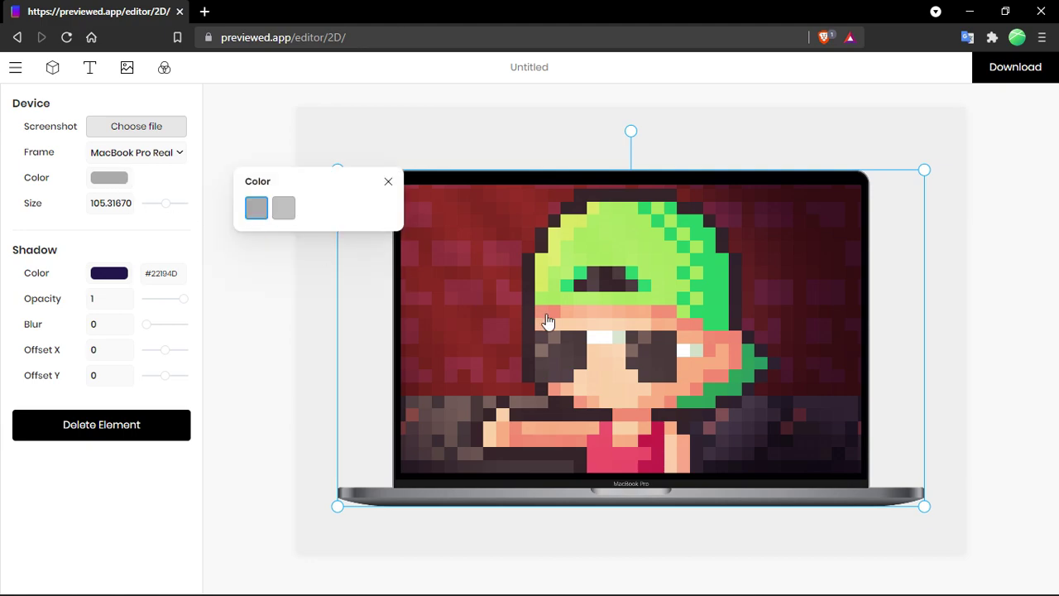
{"action": "left_click", "coordinate": [283, 211]}
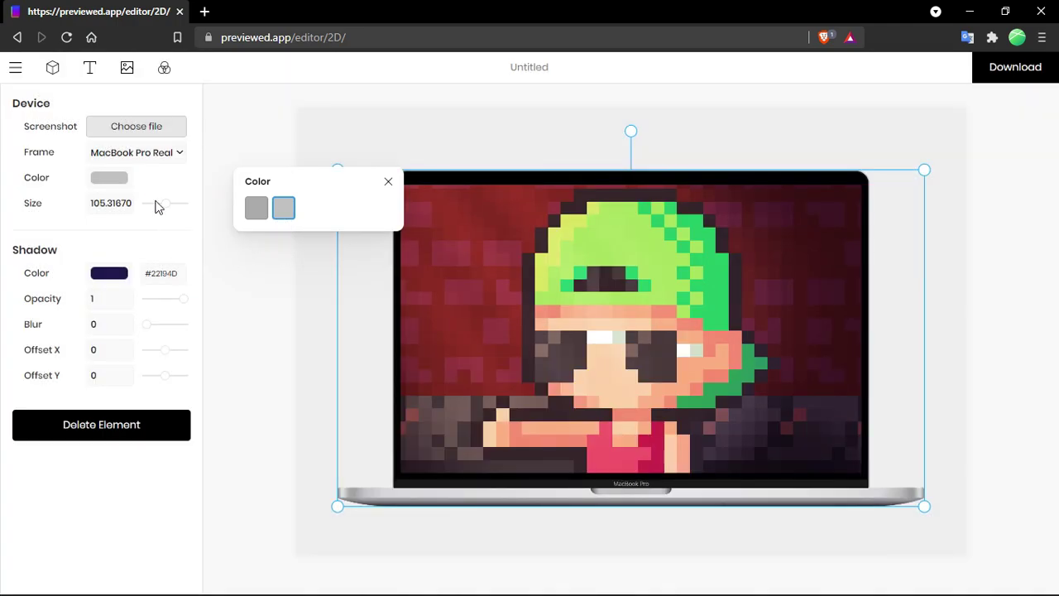
{"action": "left_click_drag", "start_coordinate": [165, 208], "coordinate": [166, 211]}
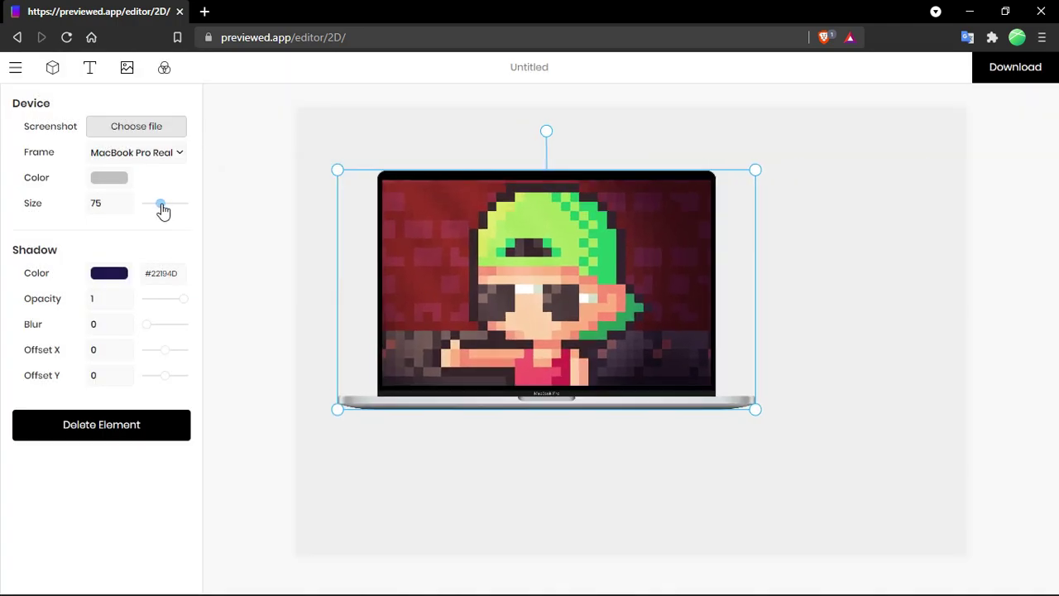
{"action": "left_click", "coordinate": [170, 153]}
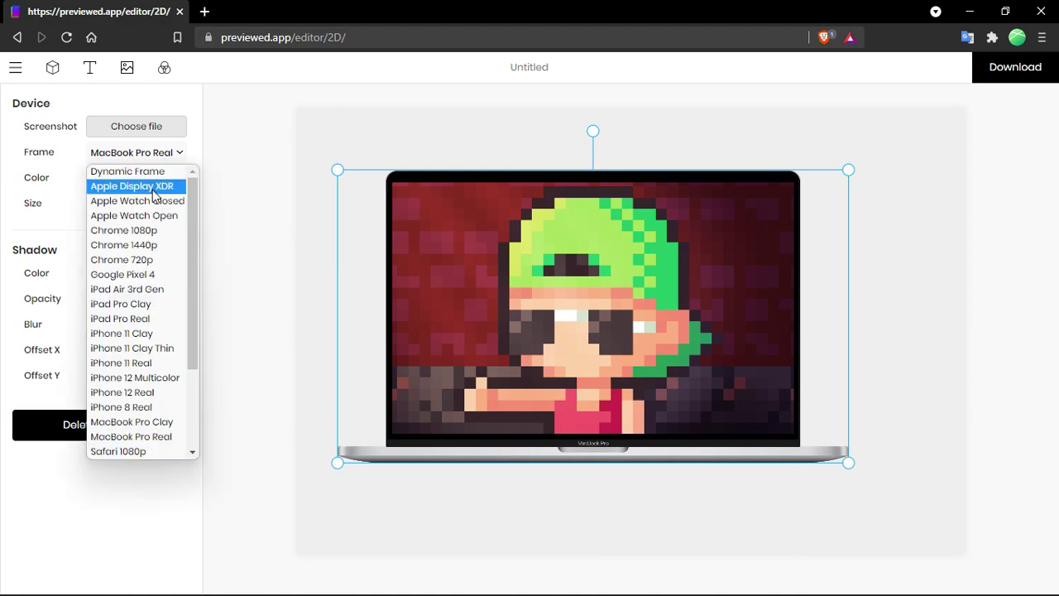
- Change the frame to Apple Display XDR, then red iPhone 11 Real at size 41.7
{"action": "left_click", "coordinate": [161, 184]}
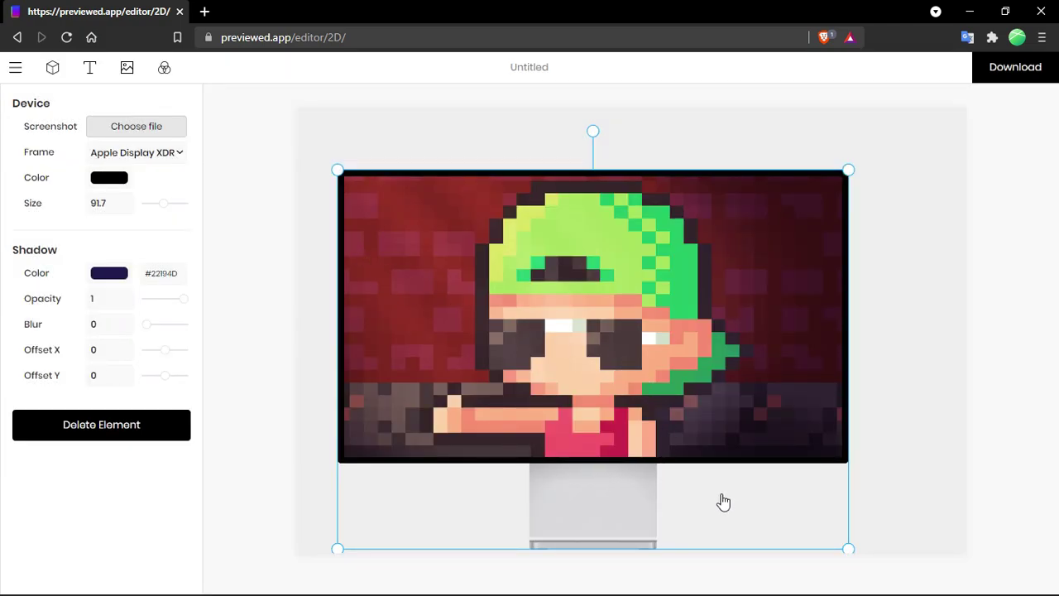
{"action": "left_click", "coordinate": [159, 151]}
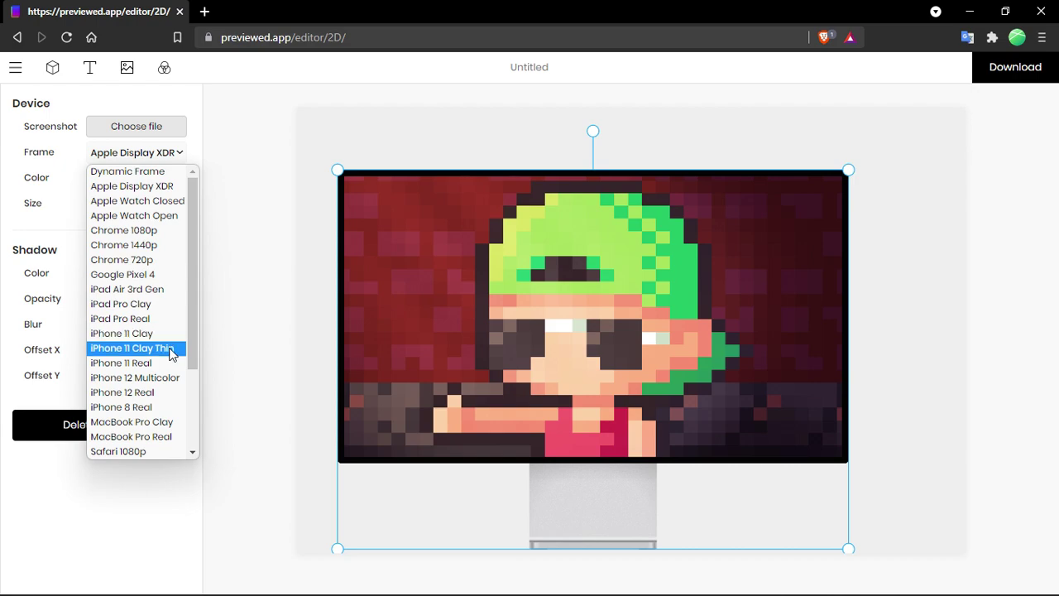
{"action": "left_click", "coordinate": [168, 362]}
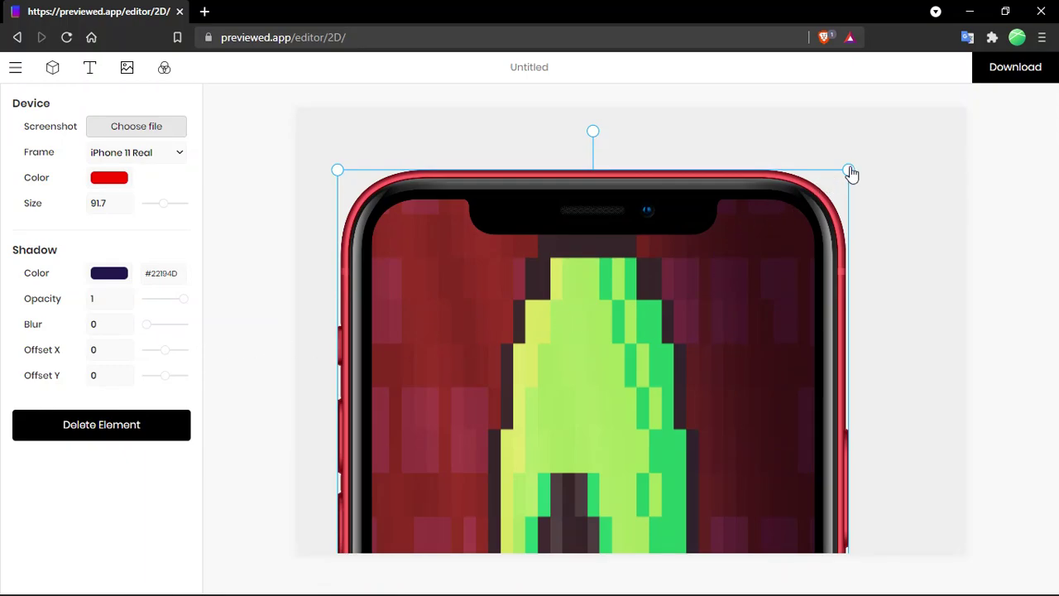
{"action": "left_click_drag", "start_coordinate": [164, 208], "coordinate": [153, 214]}
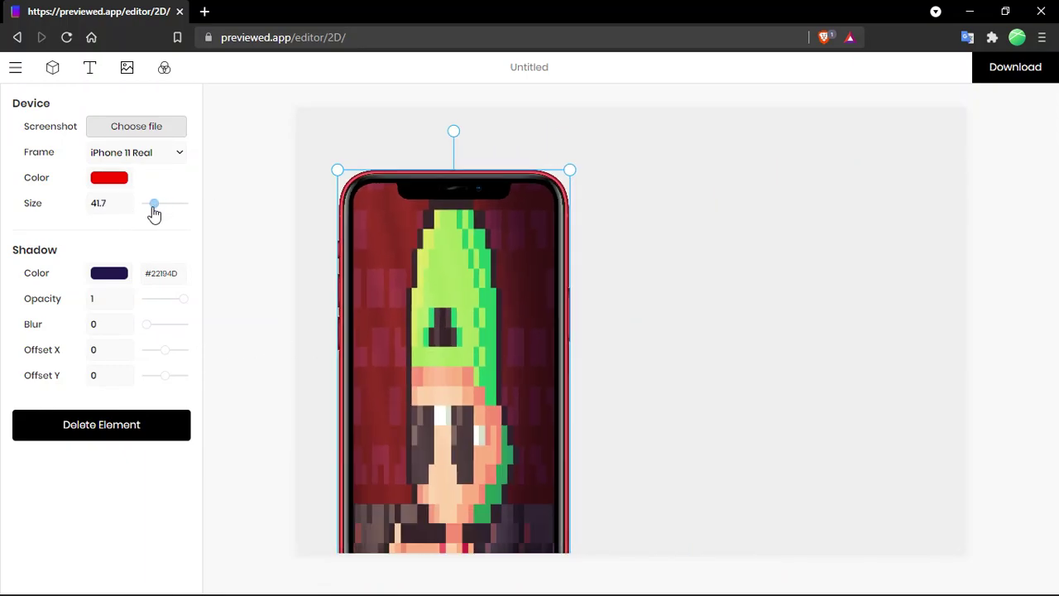
{"action": "scroll", "coordinate": [738, 378], "scroll_direction": "down", "scroll_amount": 2}
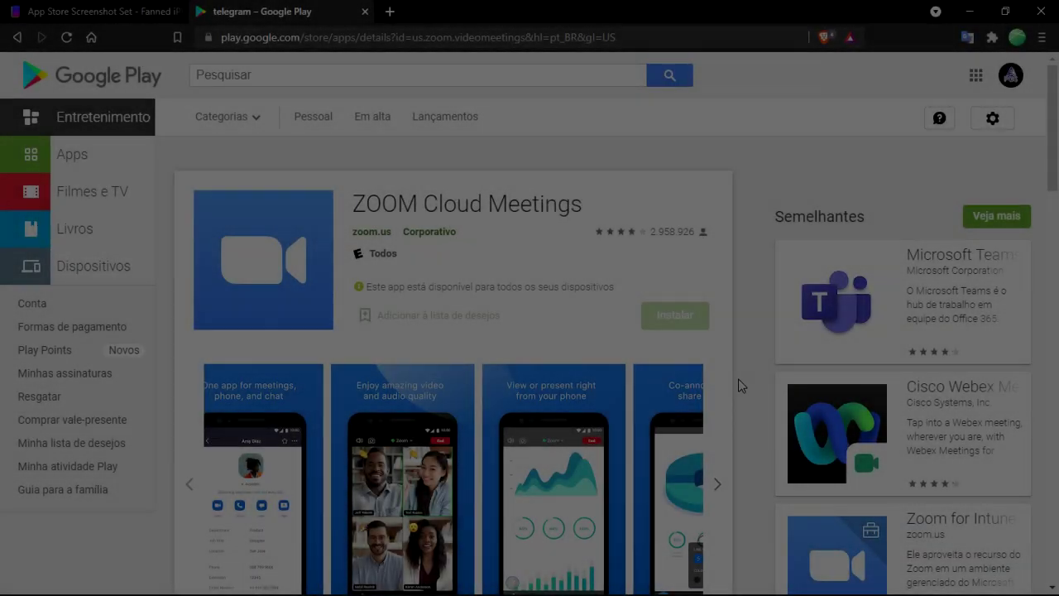
- Close the Zoom Google Play tab and open the Fanned iPhones template in the editor
{"action": "scroll", "coordinate": [744, 340], "scroll_direction": "up", "scroll_amount": 1}
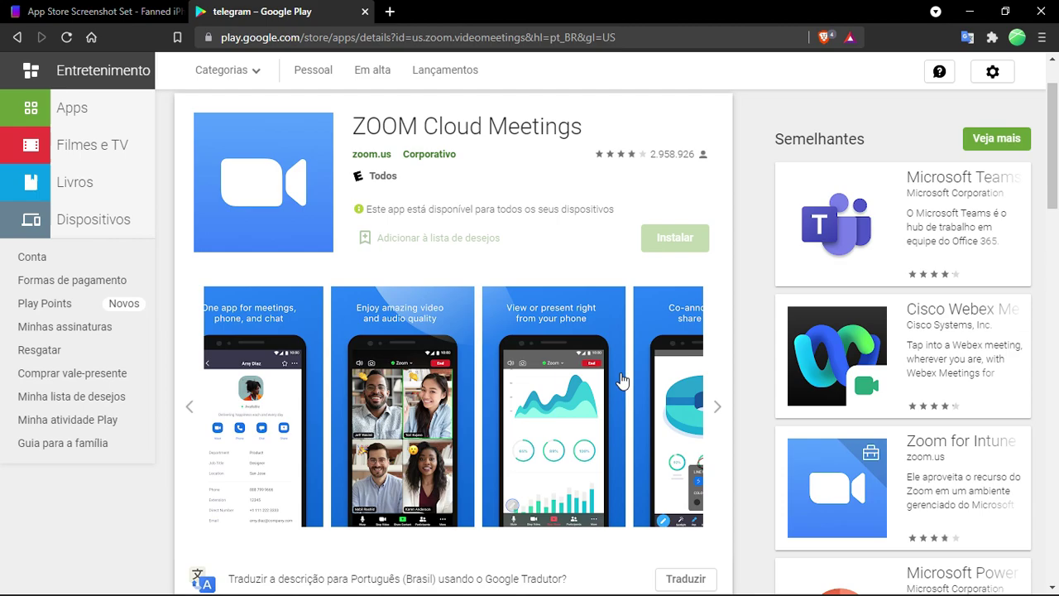
{"action": "scroll", "coordinate": [568, 350], "scroll_direction": "up", "scroll_amount": 1}
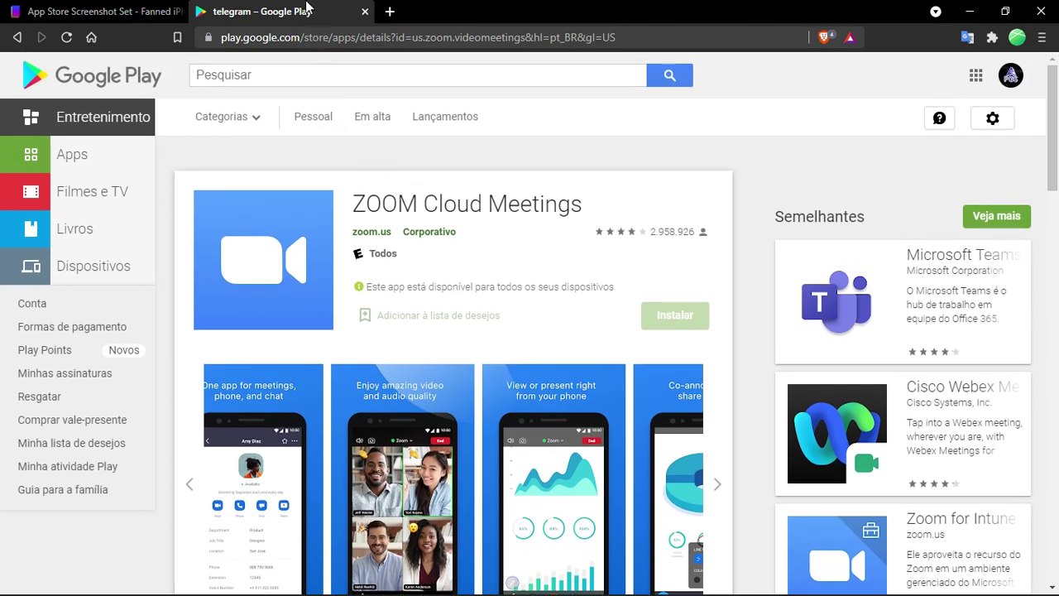
{"action": "middle_click", "coordinate": [306, 6]}
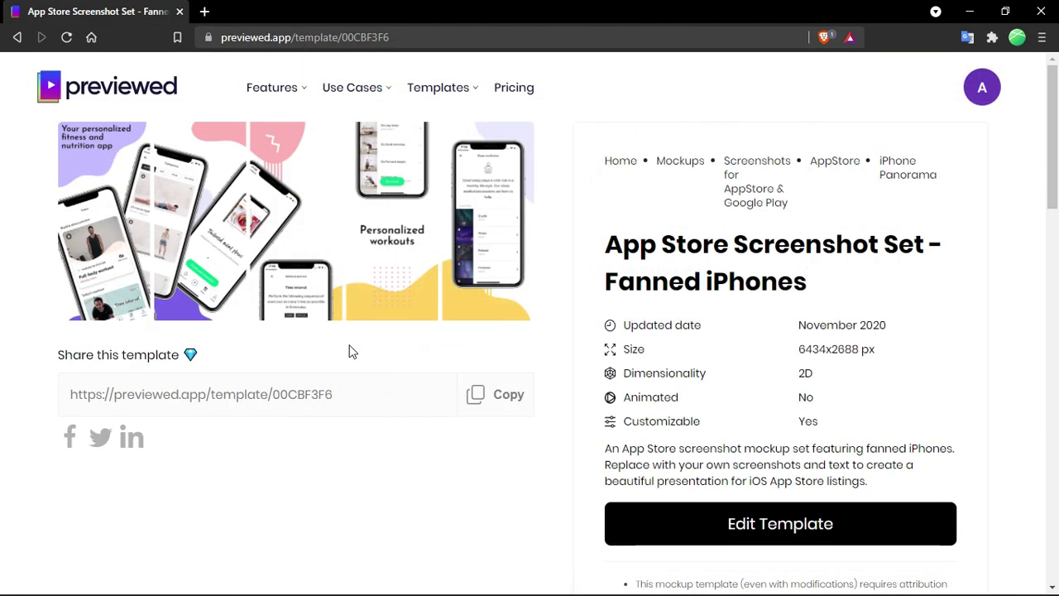
{"action": "left_click", "coordinate": [732, 528]}
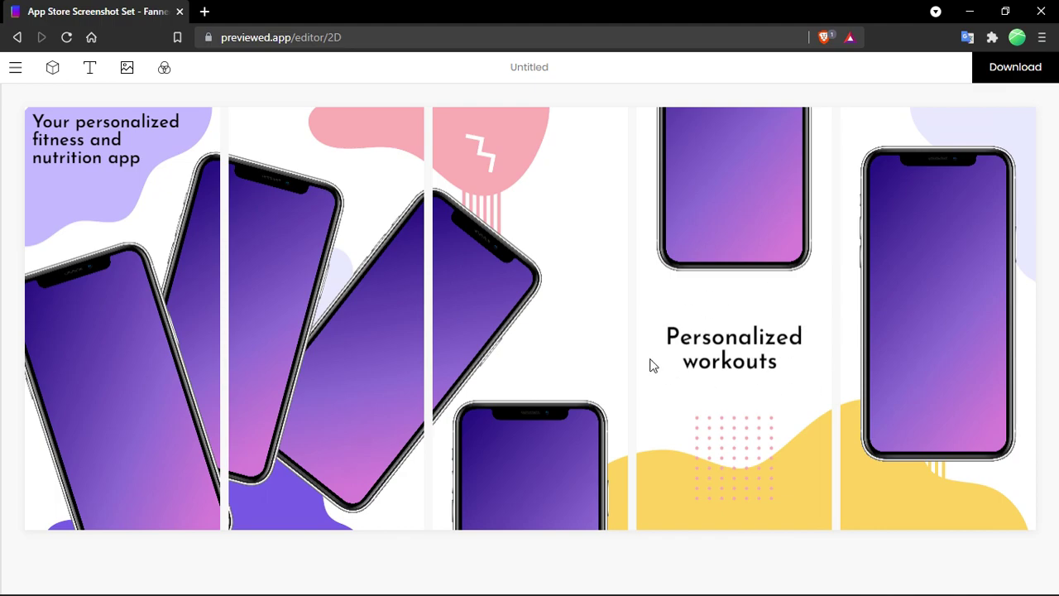
- Change the first panel headline to 'Your App Name Template Free' and nudge it right and down
{"action": "left_click", "coordinate": [106, 139]}
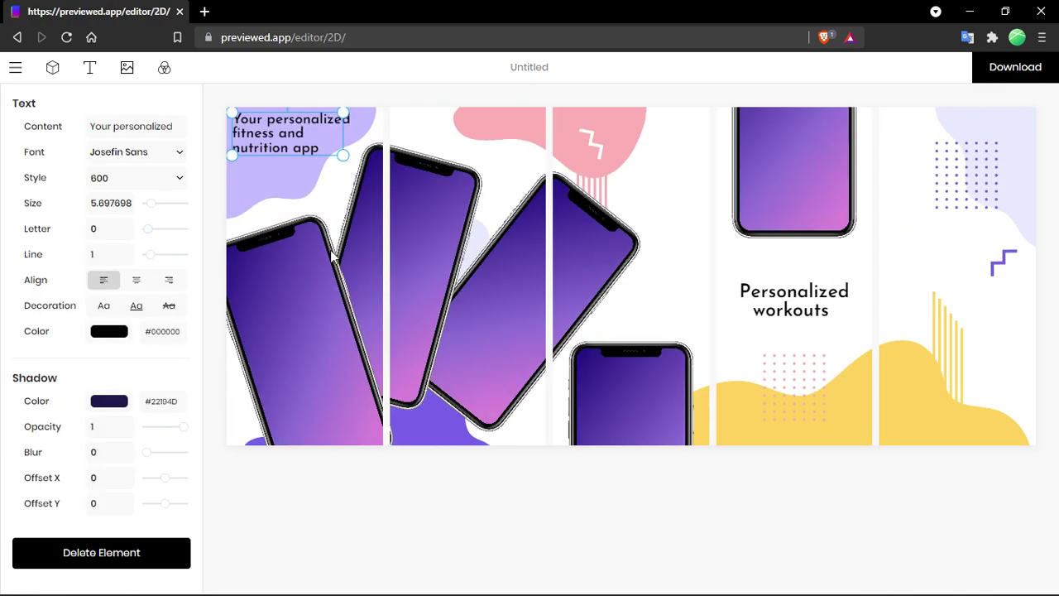
{"action": "double_click", "coordinate": [286, 138]}
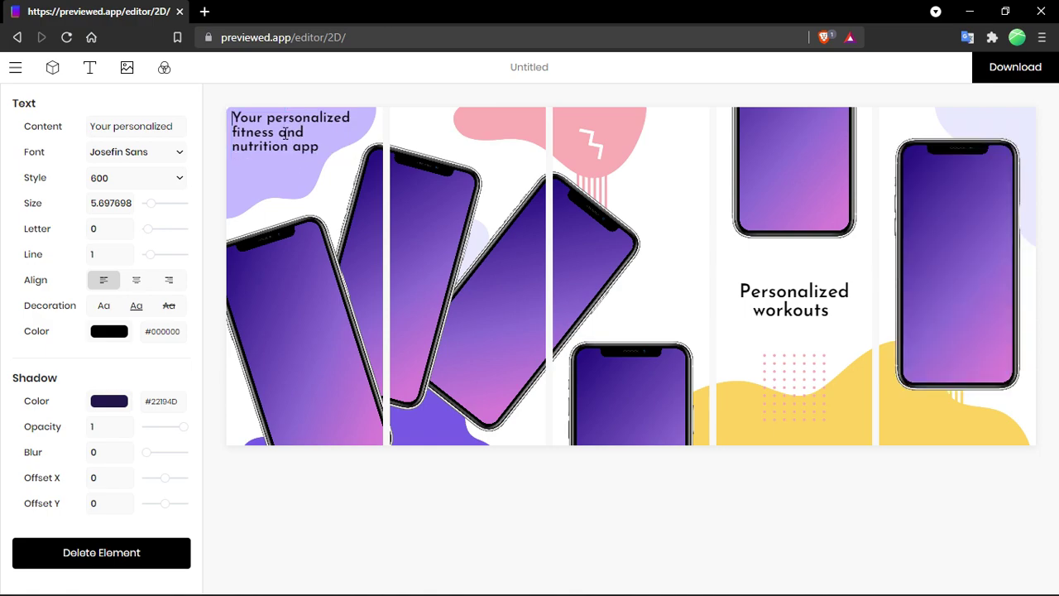
{"action": "key", "text": "ctrl+a"}
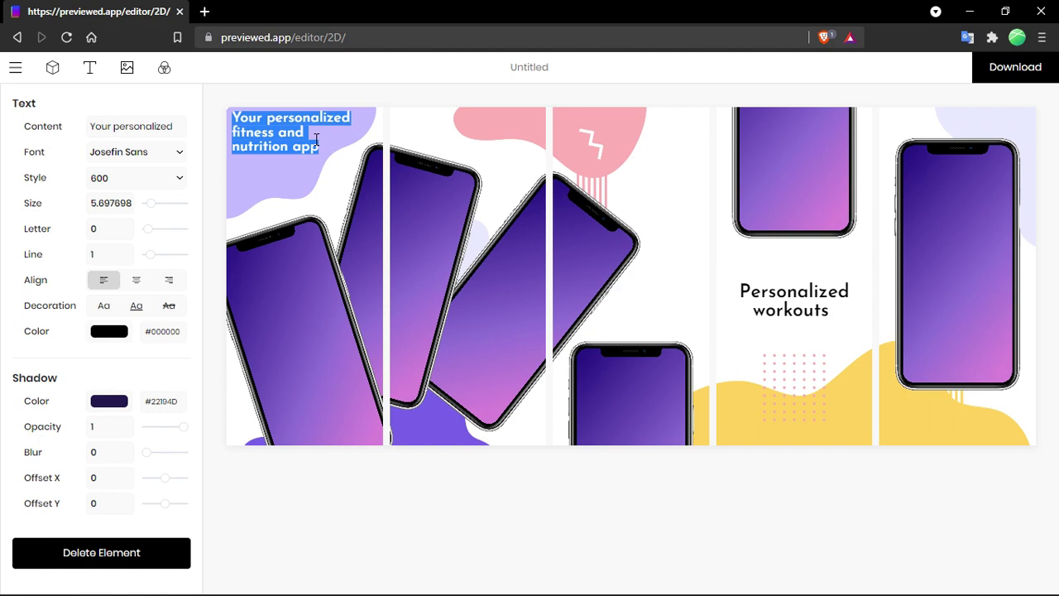
{"action": "type", "text": "Your App Name Template Free"}
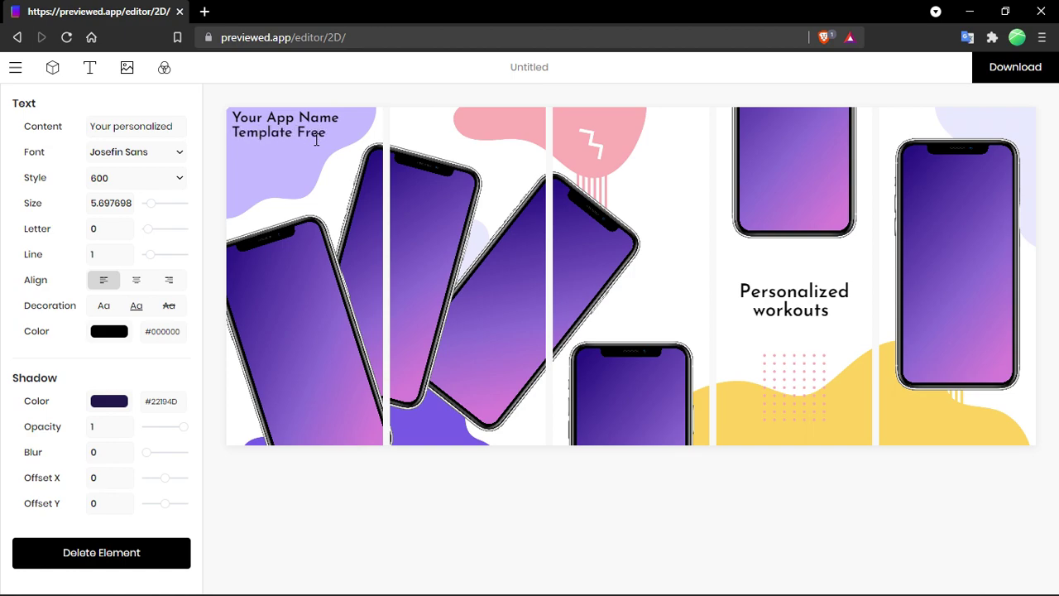
{"action": "left_click", "coordinate": [579, 162]}
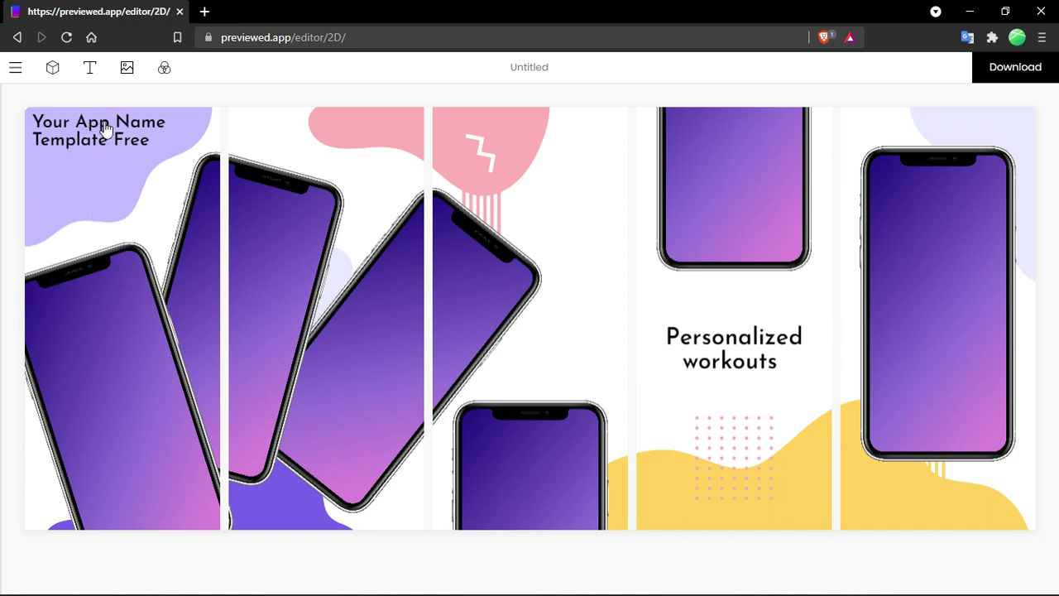
{"action": "left_click_drag", "start_coordinate": [105, 123], "coordinate": [113, 138]}
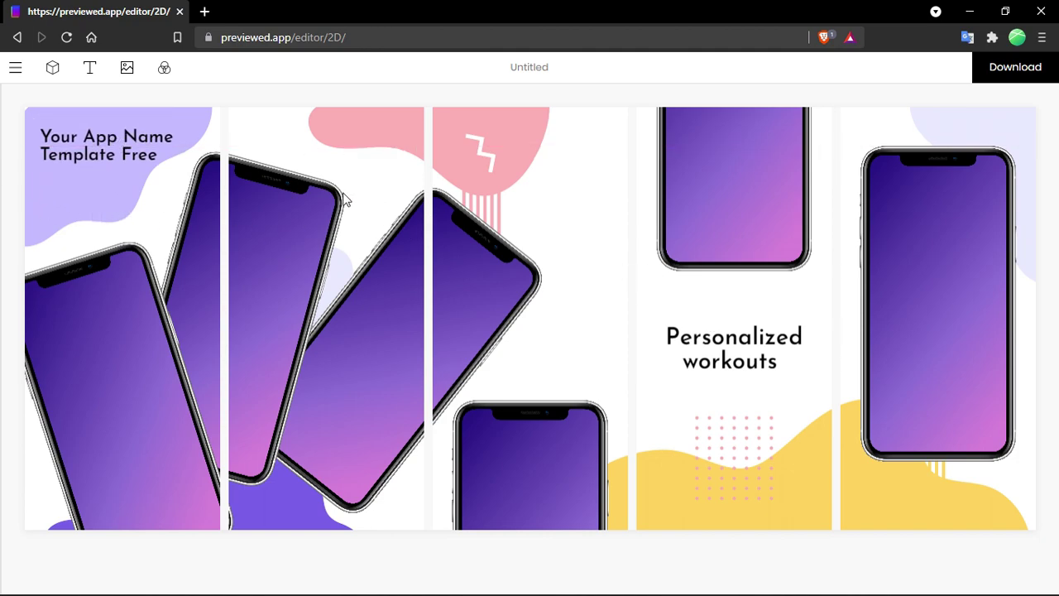
{"action": "left_click", "coordinate": [698, 273]}
- Place the 22asx.png avatar image on the second phone's screen
{"action": "left_click", "coordinate": [364, 296]}
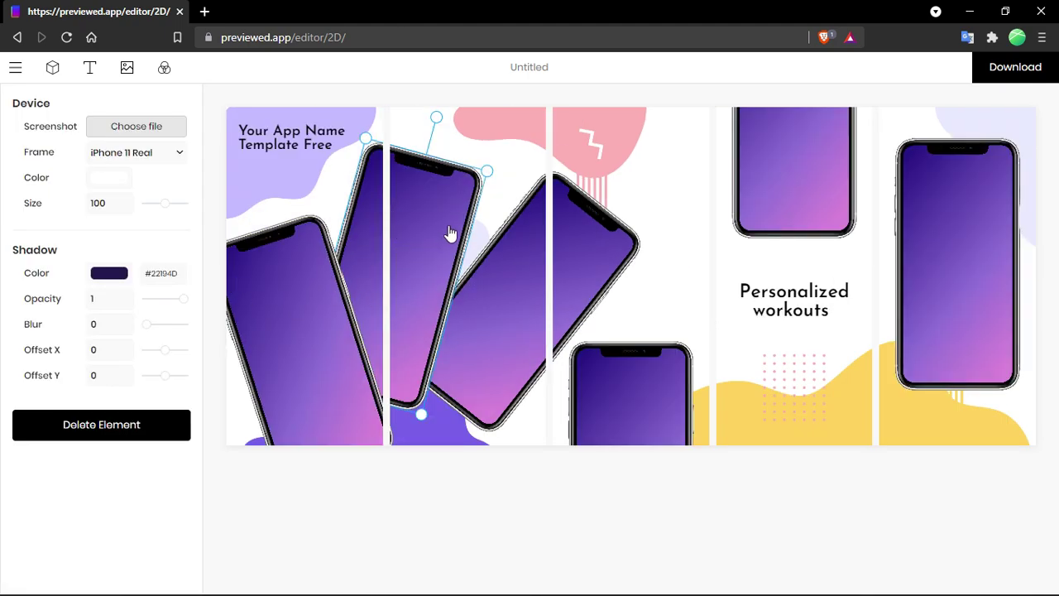
{"action": "left_click", "coordinate": [137, 126]}
{"action": "left_click", "coordinate": [208, 139]}
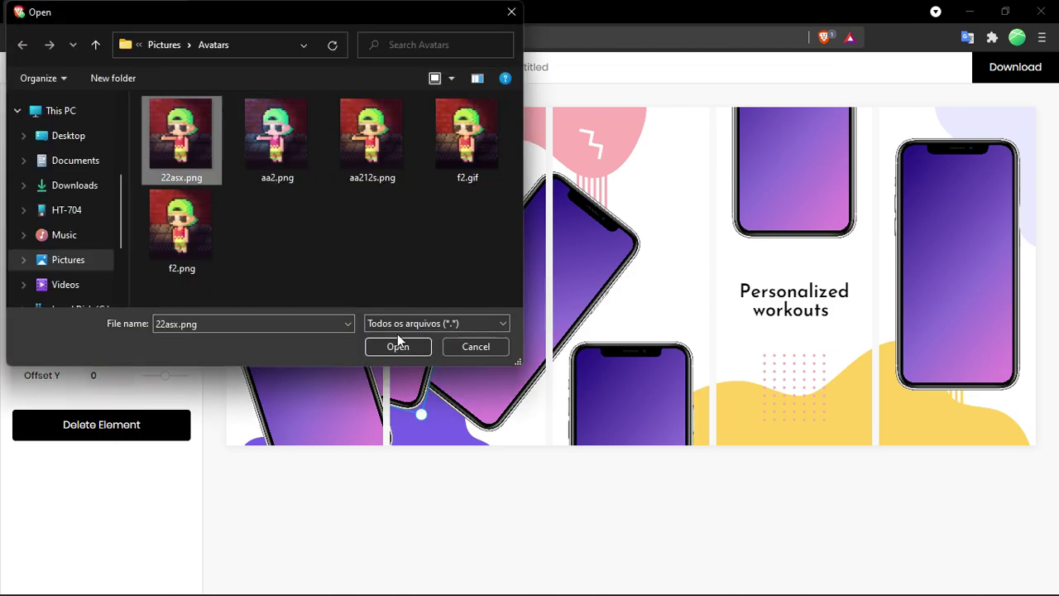
{"action": "left_click", "coordinate": [398, 346]}
{"action": "left_click", "coordinate": [801, 554]}
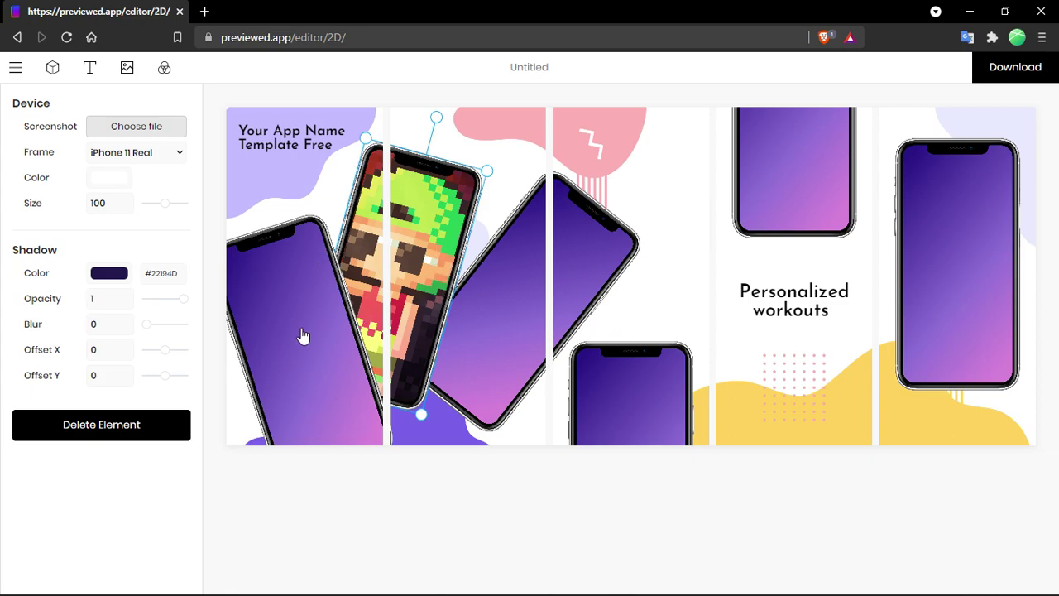
{"action": "left_click", "coordinate": [456, 223]}
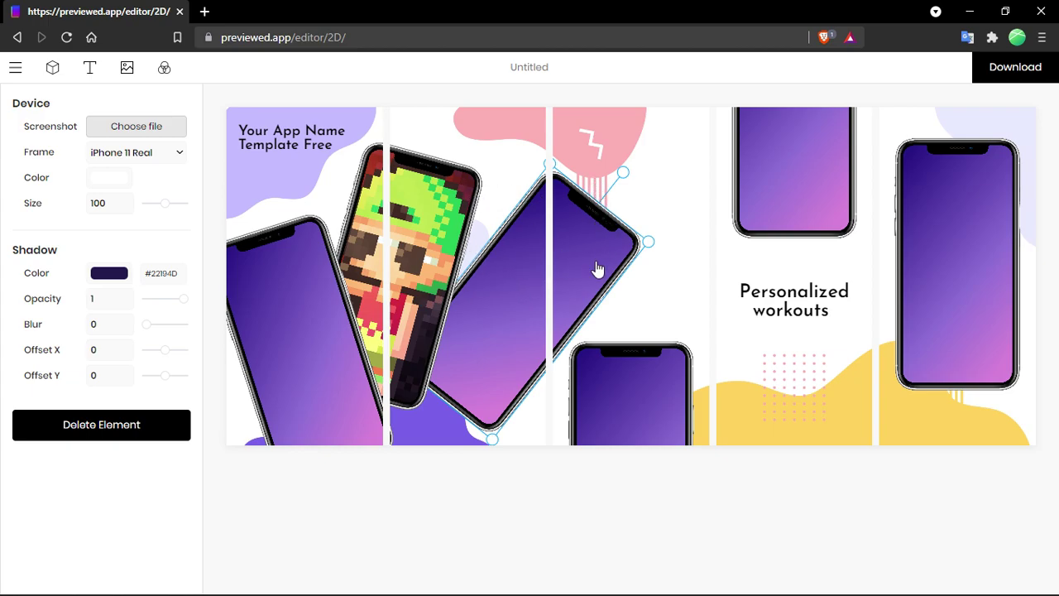
- Put the aa2.png avatar image on the tilted third phone's screen
{"action": "left_click", "coordinate": [152, 128]}
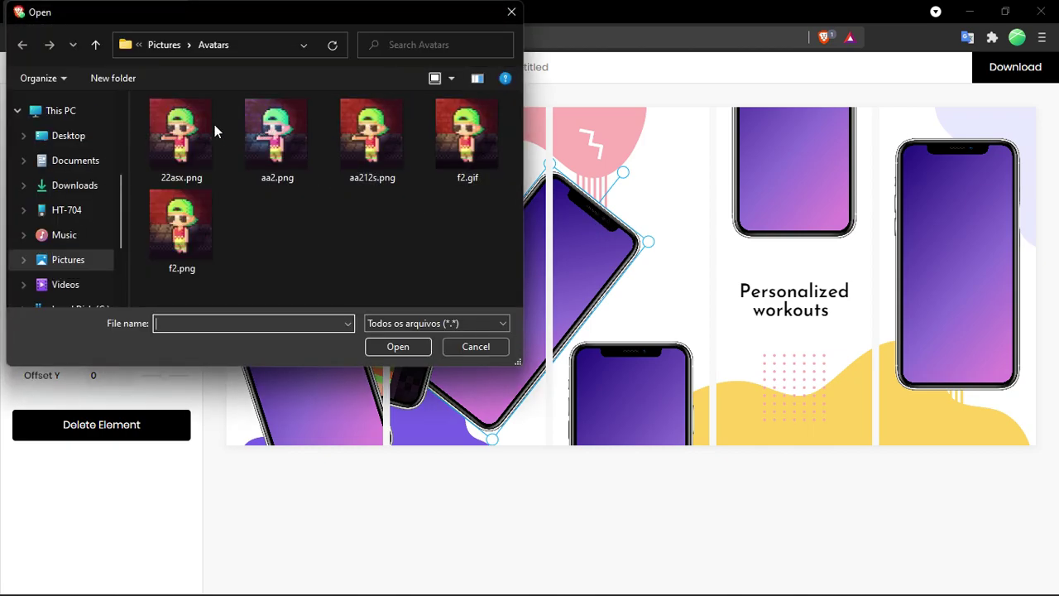
{"action": "left_click", "coordinate": [207, 132]}
{"action": "left_click", "coordinate": [306, 145]}
{"action": "left_click", "coordinate": [406, 346]}
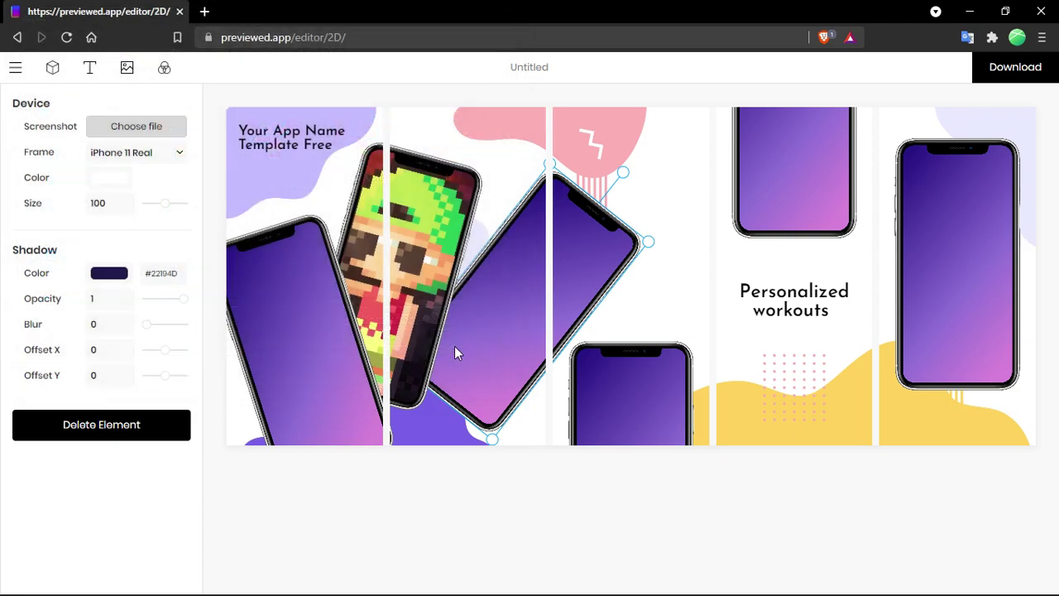
{"action": "left_click", "coordinate": [767, 549]}
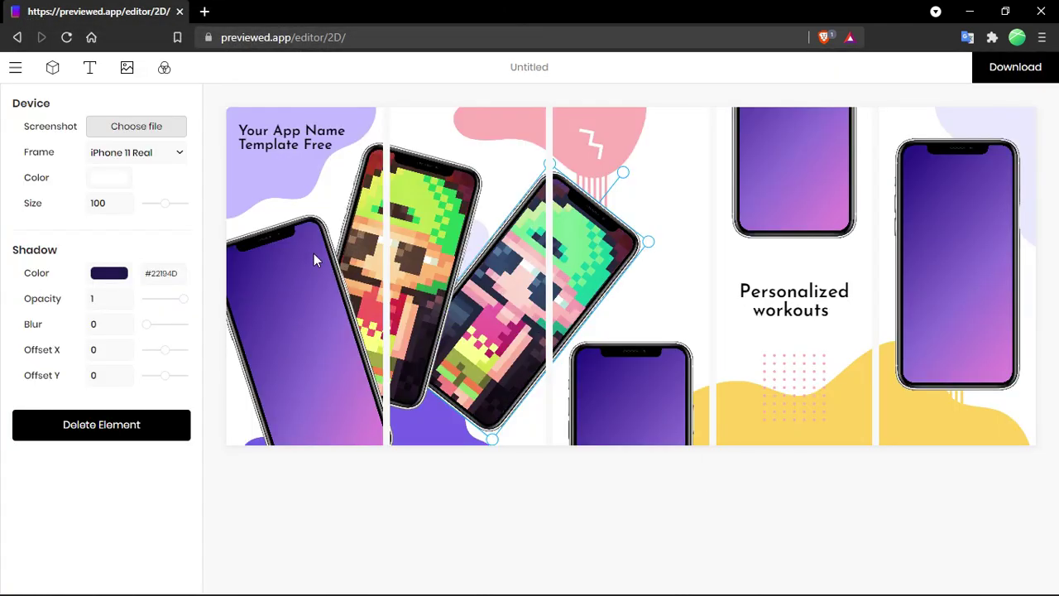
- Resize the third phone and give it a purple frame
{"action": "left_click_drag", "start_coordinate": [169, 213], "coordinate": [165, 190]}
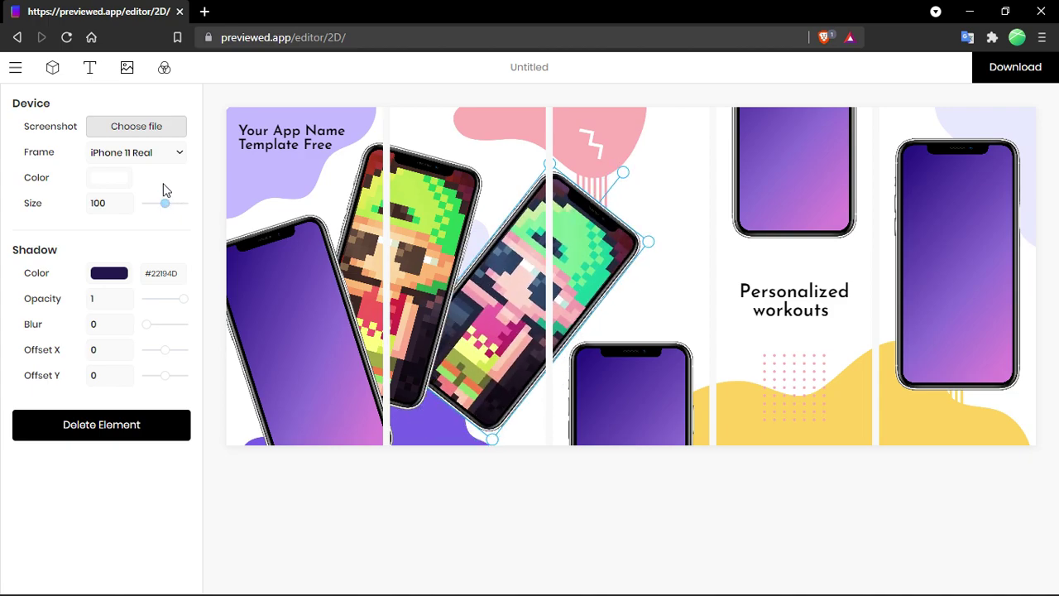
{"action": "left_click", "coordinate": [116, 181]}
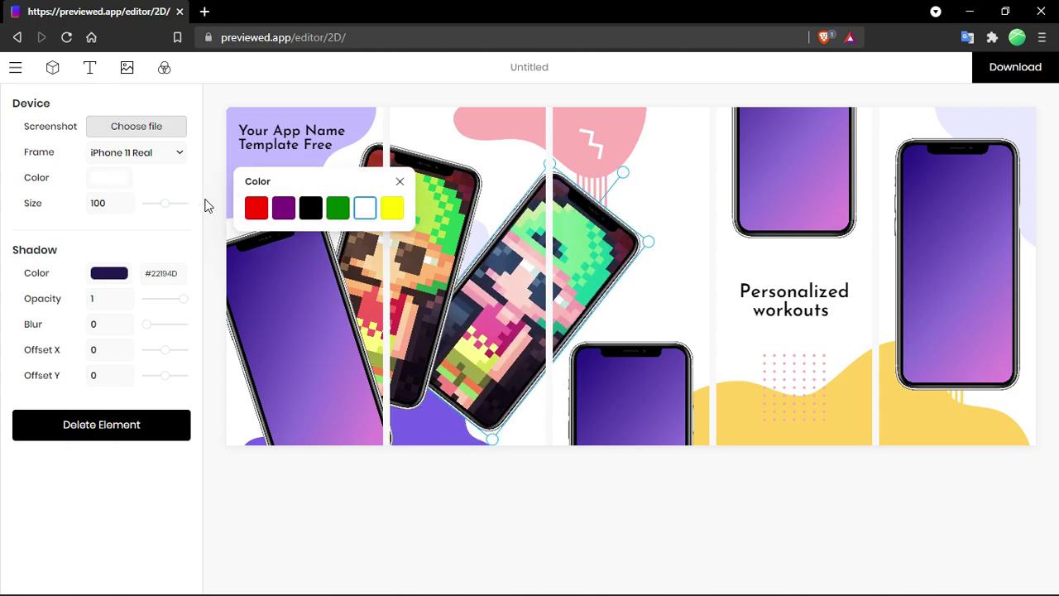
{"action": "left_click", "coordinate": [282, 210]}
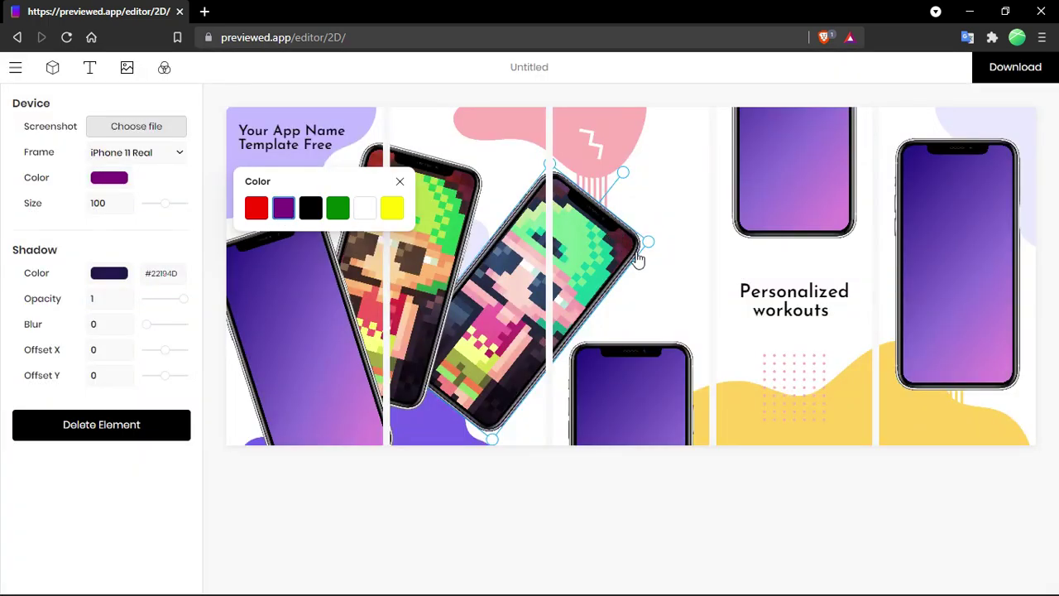
{"action": "left_click", "coordinate": [699, 214]}
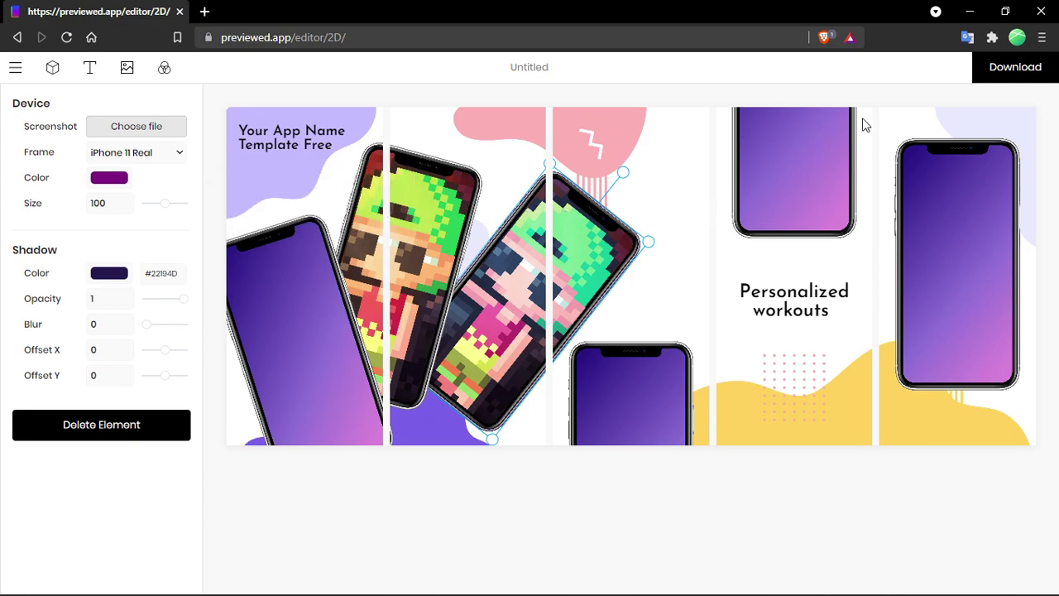
{"action": "left_click", "coordinate": [1008, 78]}
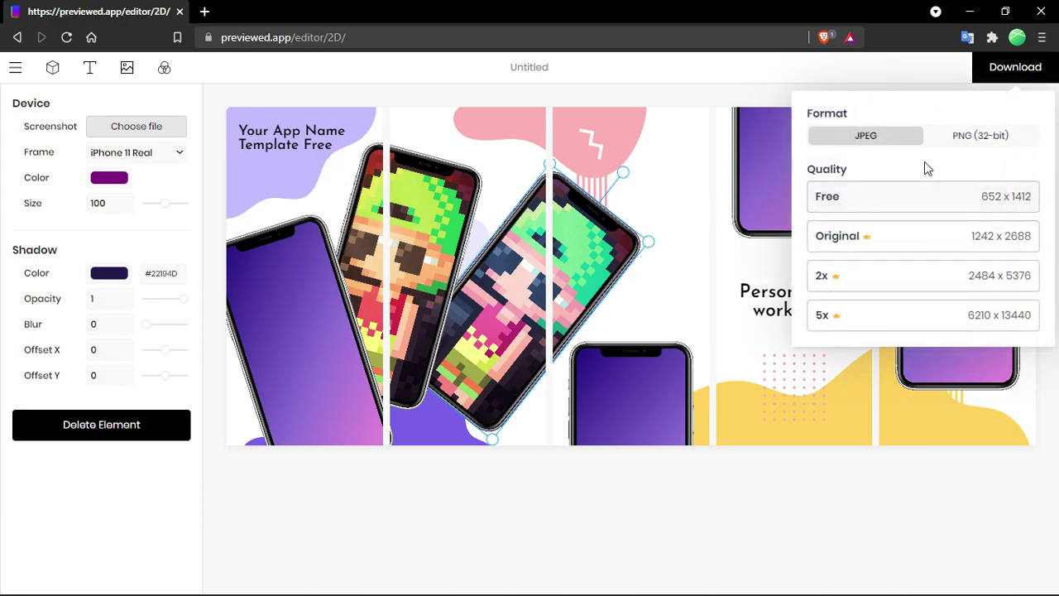
- Export the screenshot set in JPEG format and save previewed.zip to the Desktop
{"action": "left_click", "coordinate": [974, 140]}
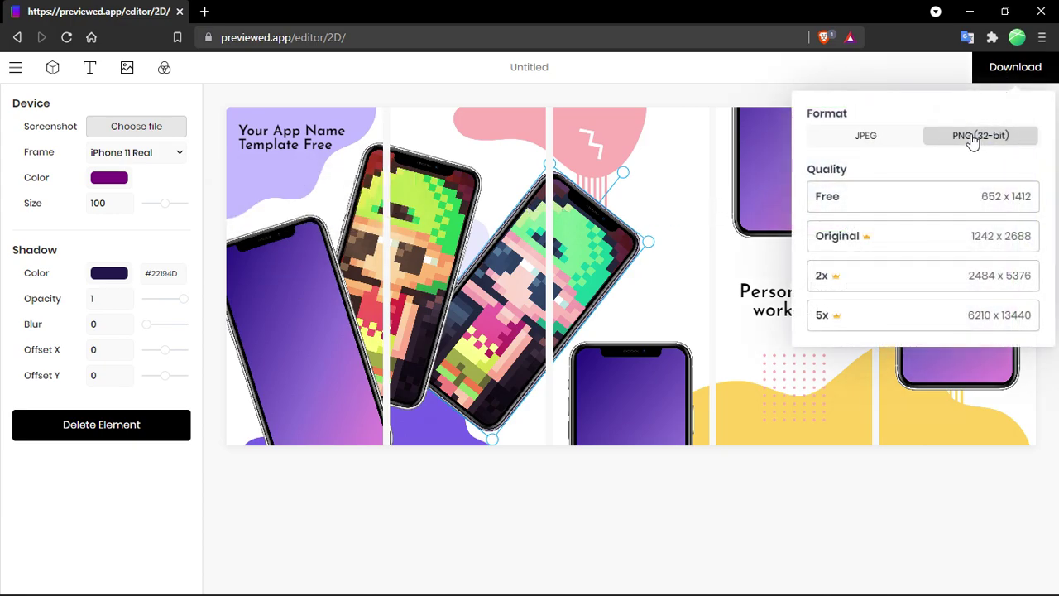
{"action": "left_click", "coordinate": [887, 139]}
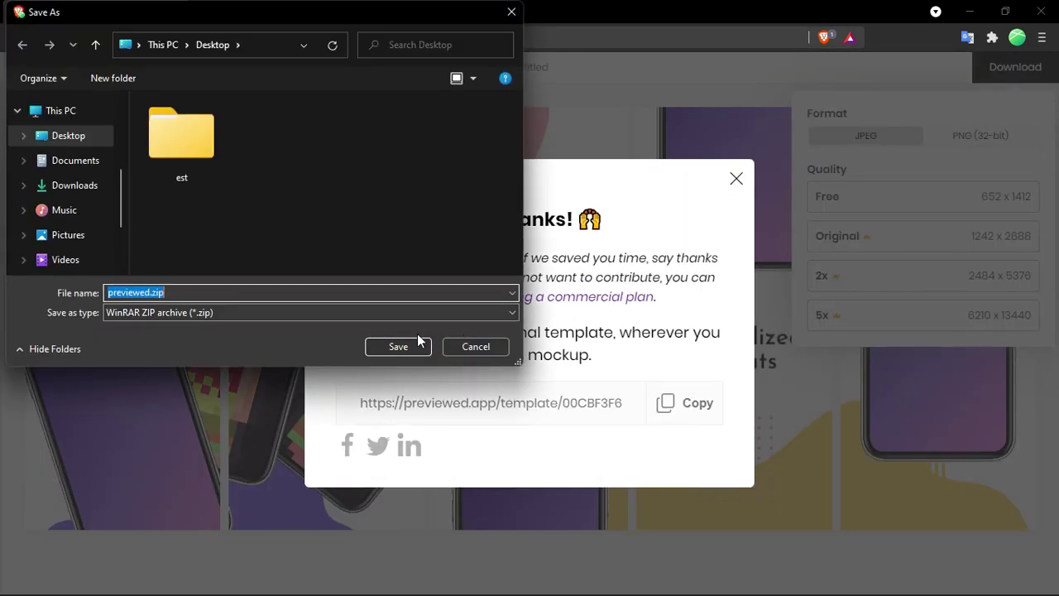
{"action": "left_click", "coordinate": [413, 345]}
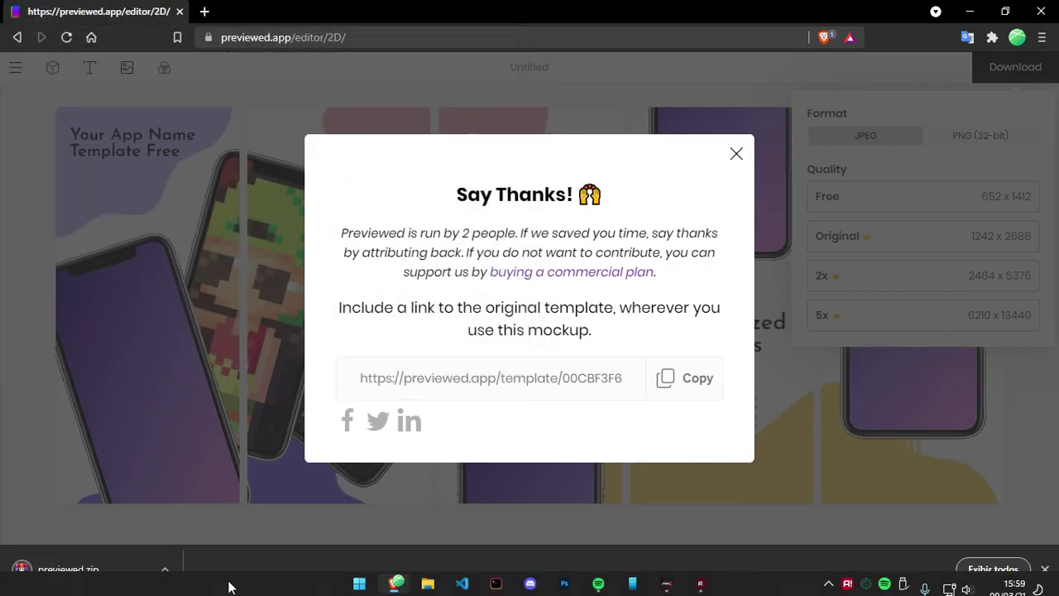
{"action": "left_click", "coordinate": [163, 570]}
- Extract previewed.zip into a Desktop 'previewed' folder, then open it and select image1–image5.jpeg
{"action": "left_click", "coordinate": [256, 514]}
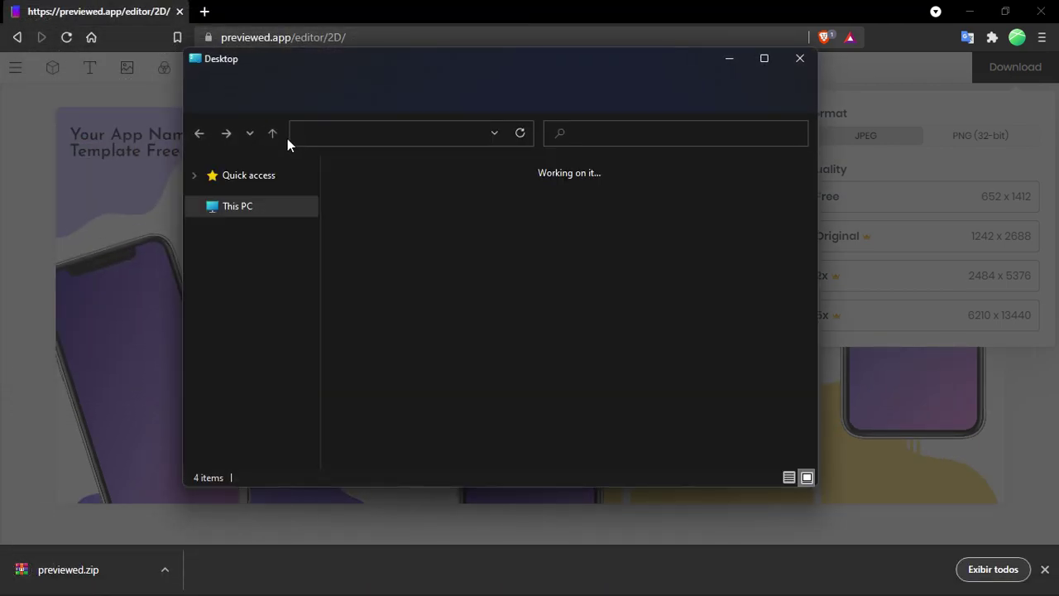
{"action": "right_click", "coordinate": [642, 223]}
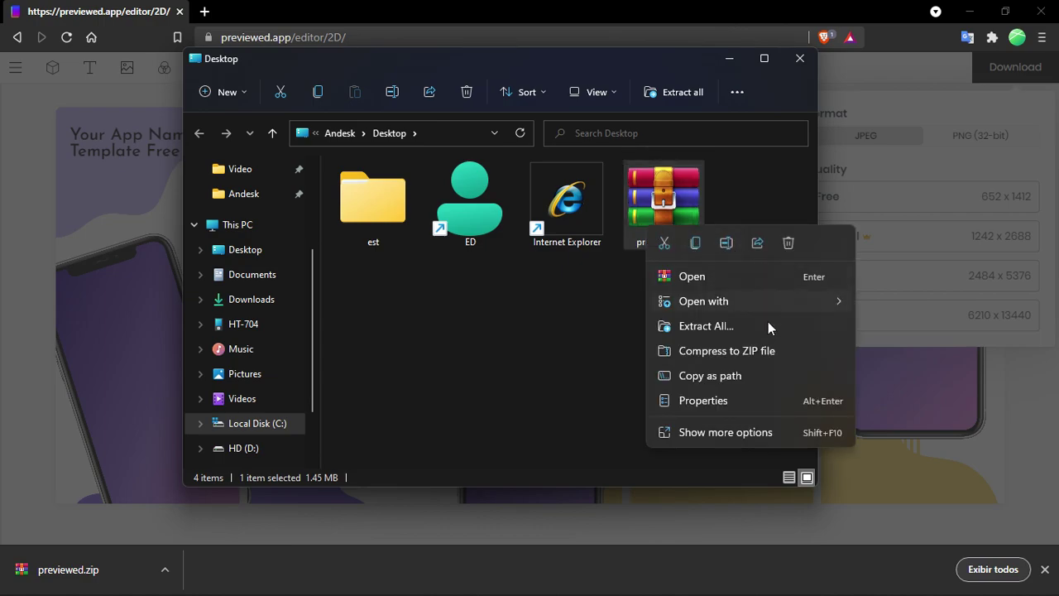
{"action": "left_click", "coordinate": [737, 432]}
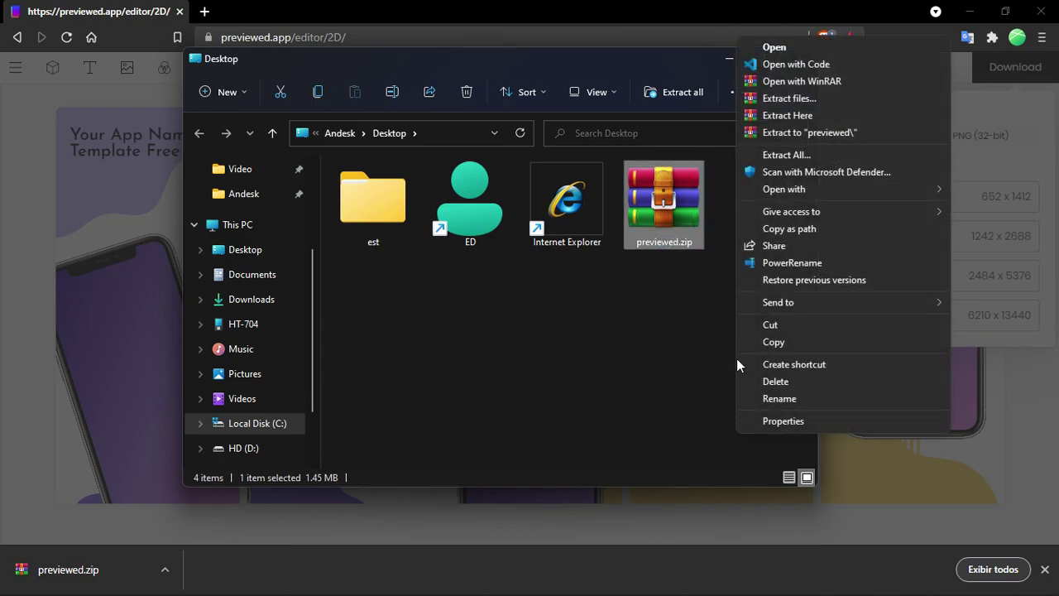
{"action": "left_click", "coordinate": [850, 133]}
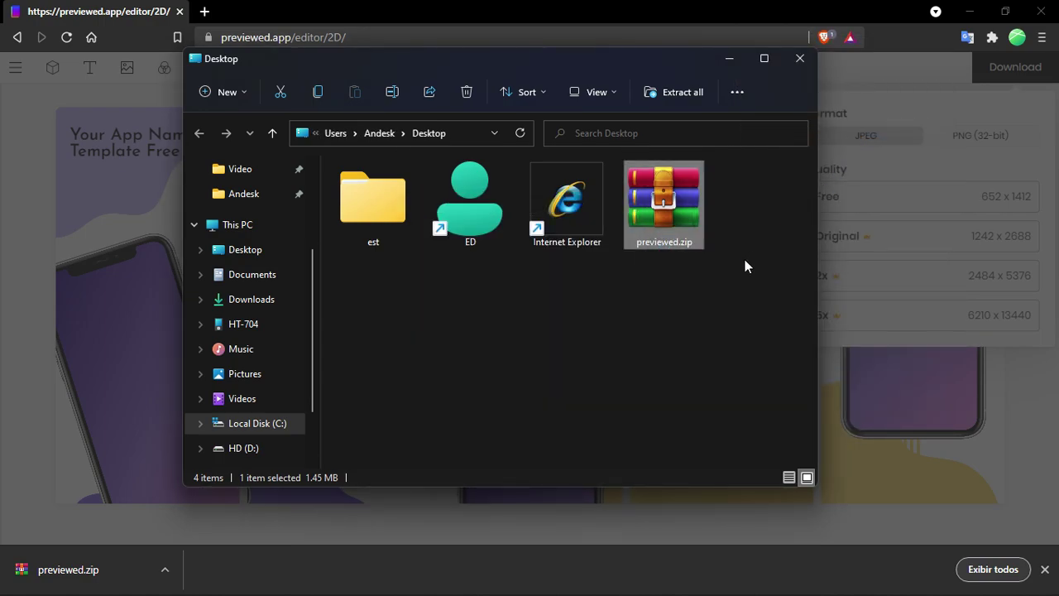
{"action": "double_click", "coordinate": [482, 217]}
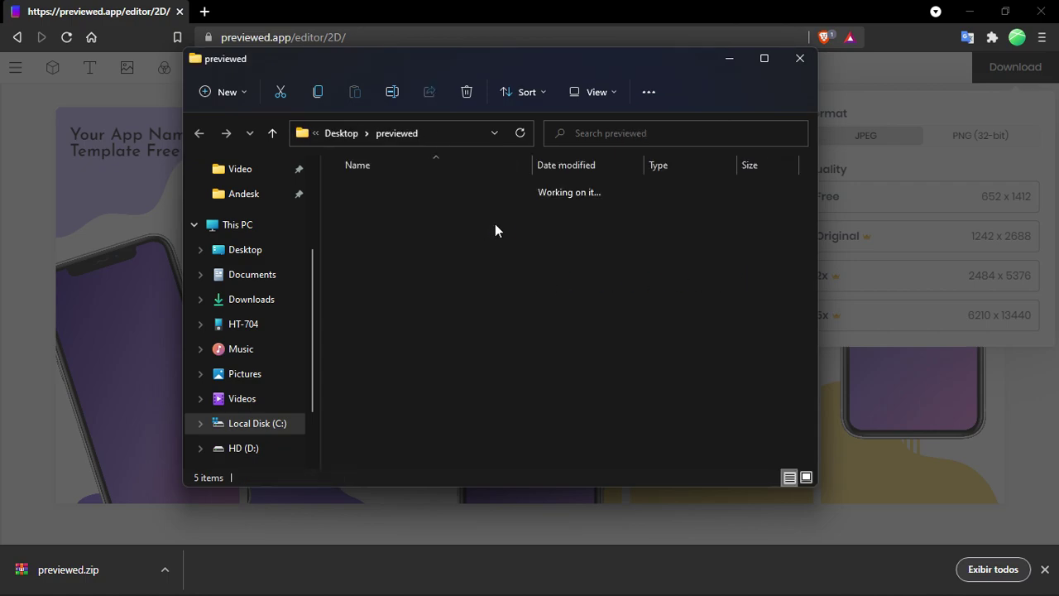
{"action": "left_click_drag", "start_coordinate": [764, 281], "coordinate": [375, 172]}
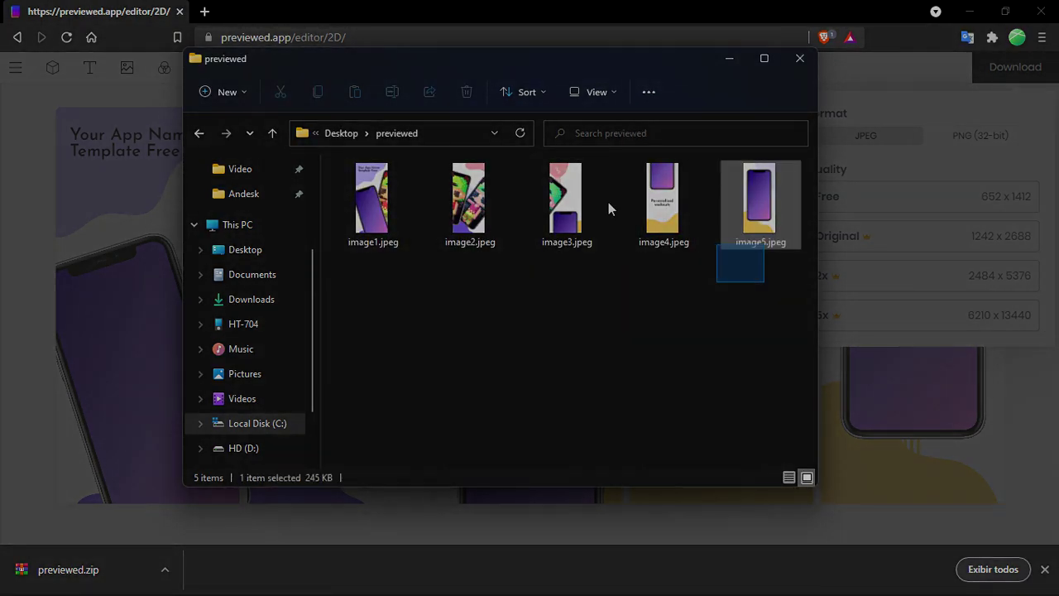